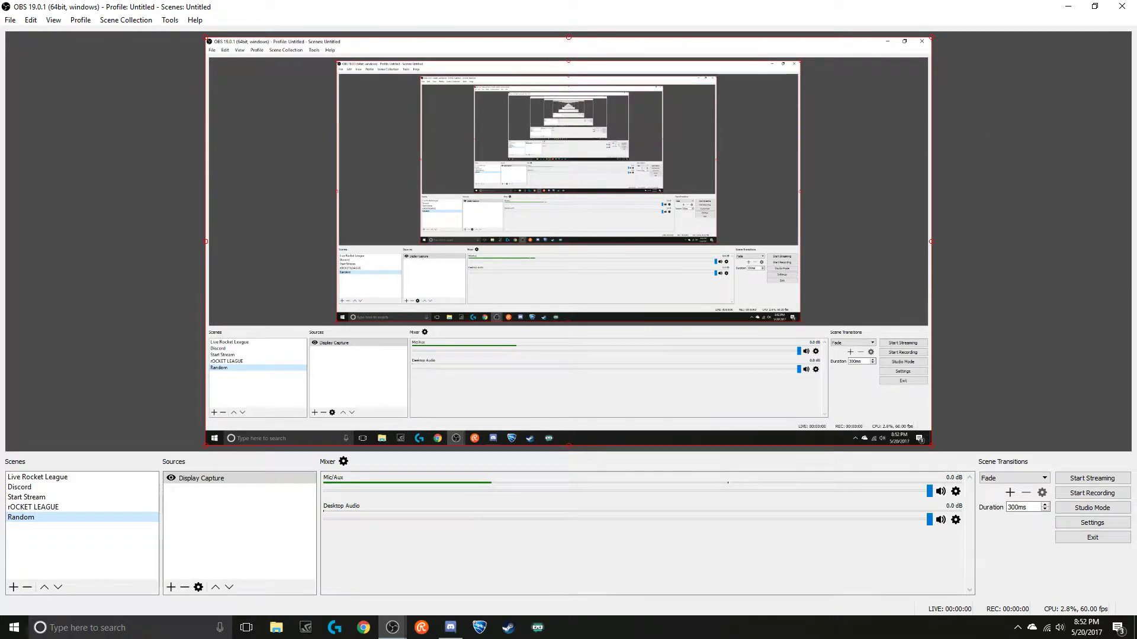
Launch Streamlabs Stream Labels, hide the Restream Chat splash, and centre the Stream Labels window
{"action": "left_click", "coordinate": [1069, 7]}
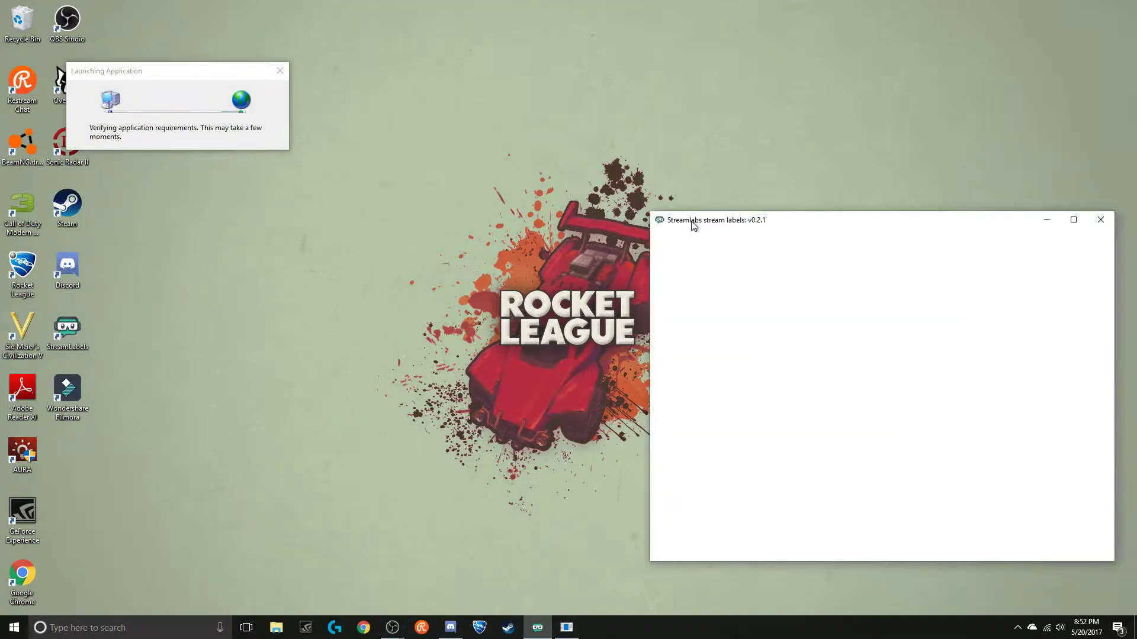
{"action": "left_click_drag", "start_coordinate": [691, 221], "coordinate": [363, 159]}
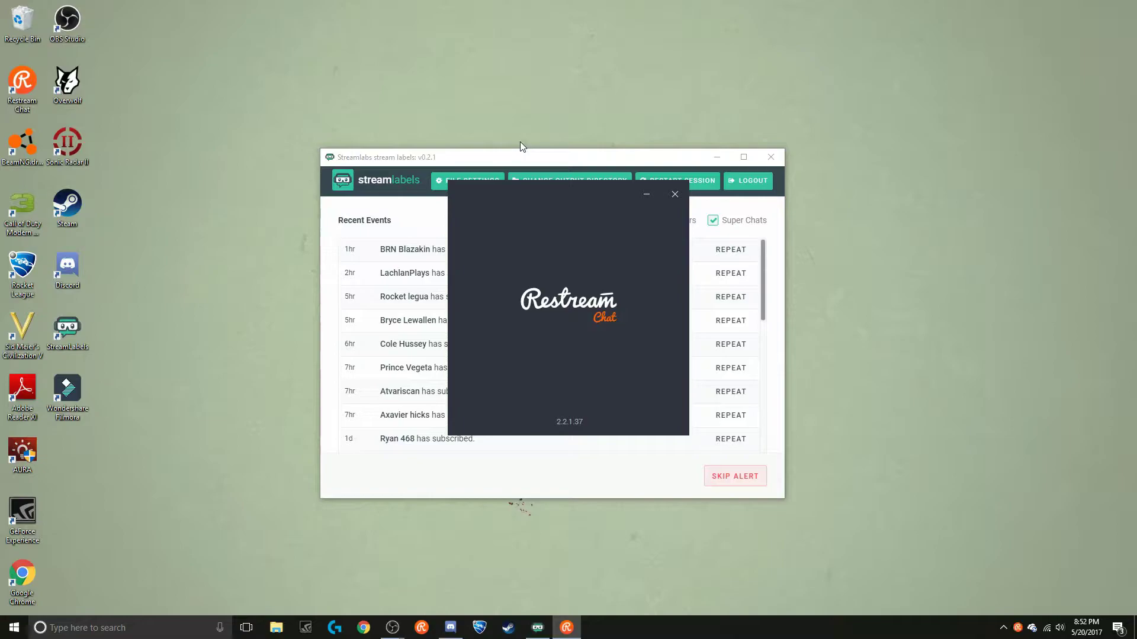
{"action": "left_click", "coordinate": [645, 194]}
{"action": "left_click_drag", "start_coordinate": [462, 152], "coordinate": [436, 148]}
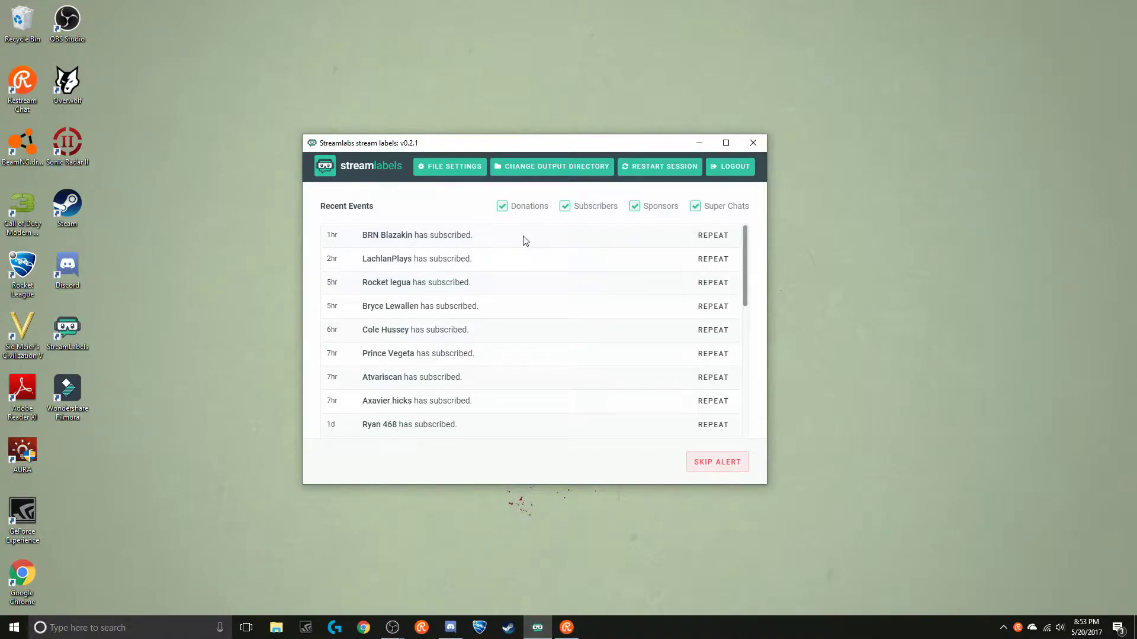
Point the Stream Labels output directory at the Streamlabels folder on This PC > Additional (F:)
{"action": "left_click_drag", "start_coordinate": [408, 239], "coordinate": [473, 235]}
{"action": "scroll", "coordinate": [415, 256], "scroll_direction": "down", "scroll_amount": 15}
{"action": "scroll", "coordinate": [447, 346], "scroll_direction": "up", "scroll_amount": 15}
{"action": "left_click", "coordinate": [506, 170]}
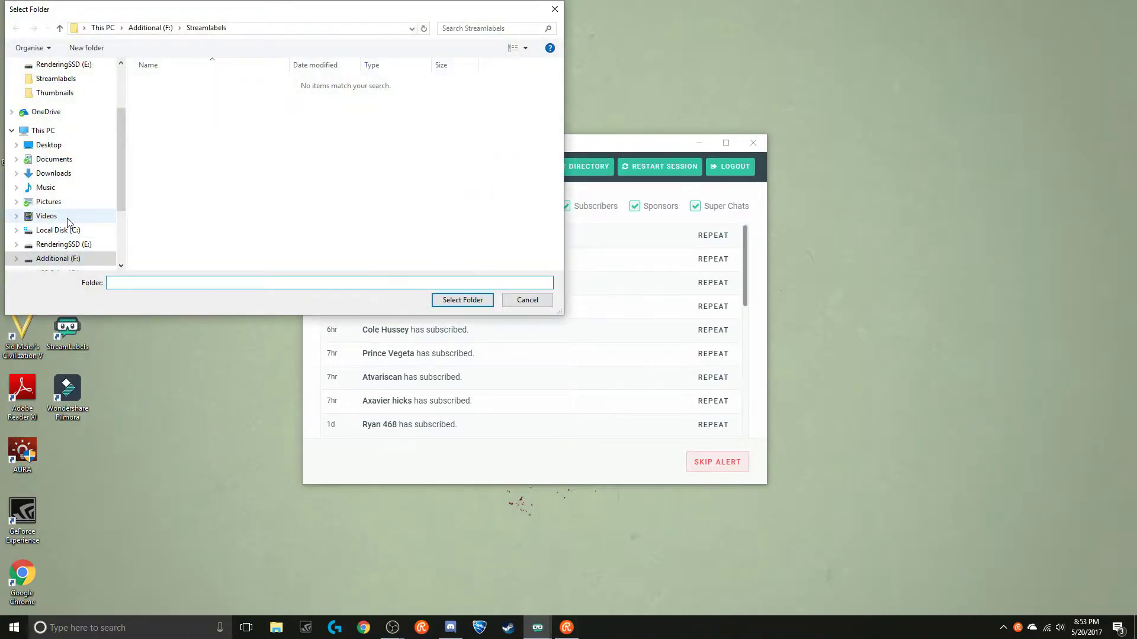
{"action": "left_click", "coordinate": [105, 29]}
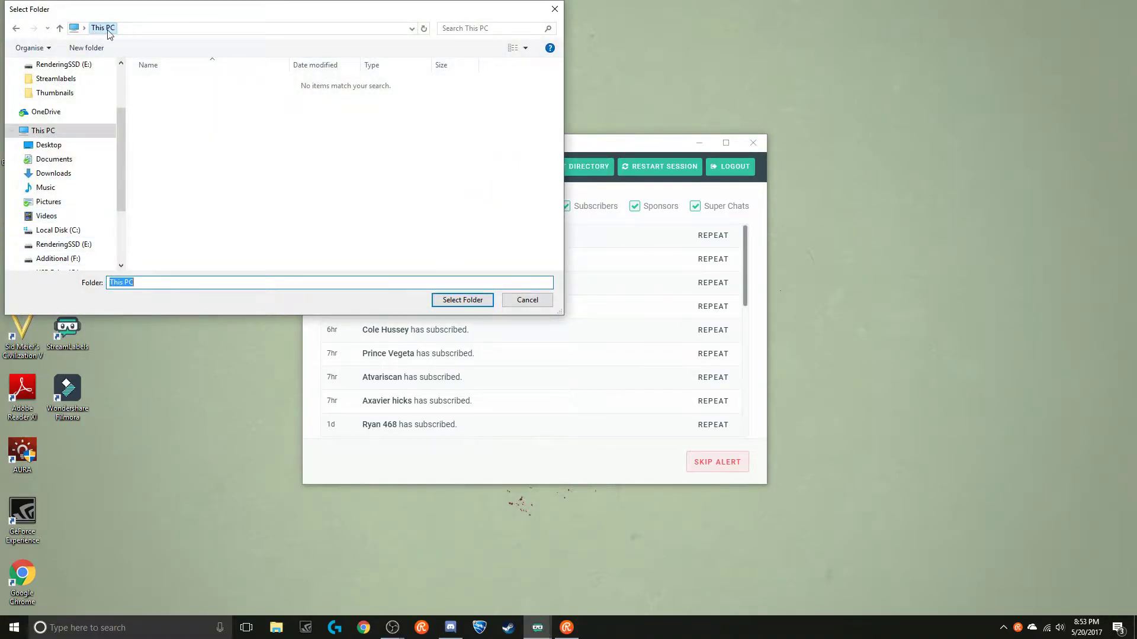
{"action": "left_click", "coordinate": [58, 258]}
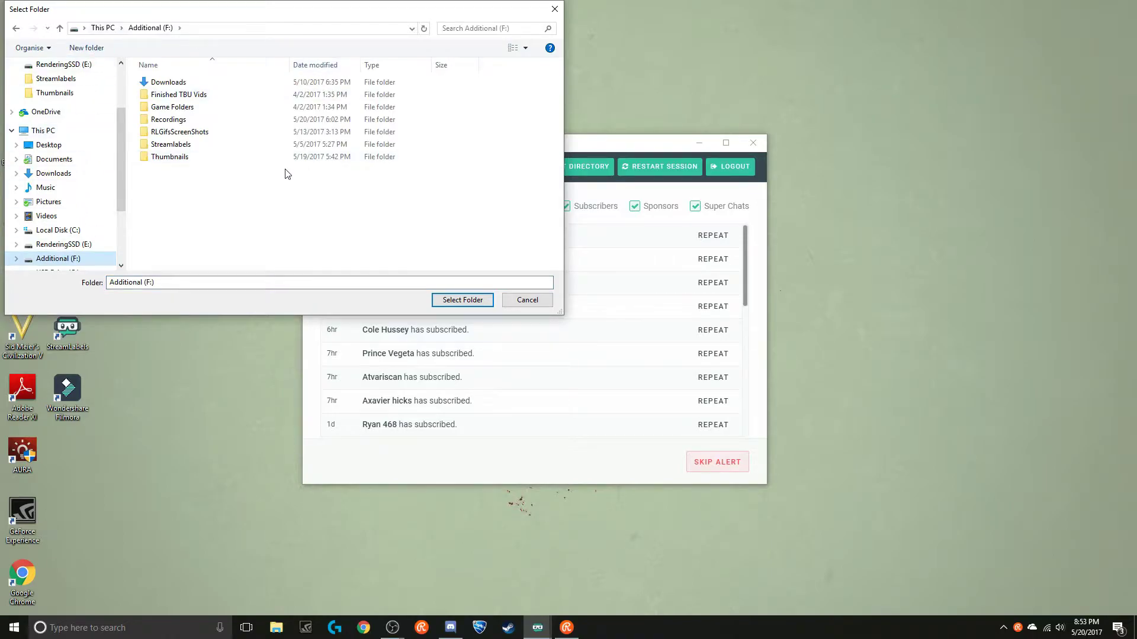
{"action": "left_click", "coordinate": [242, 145]}
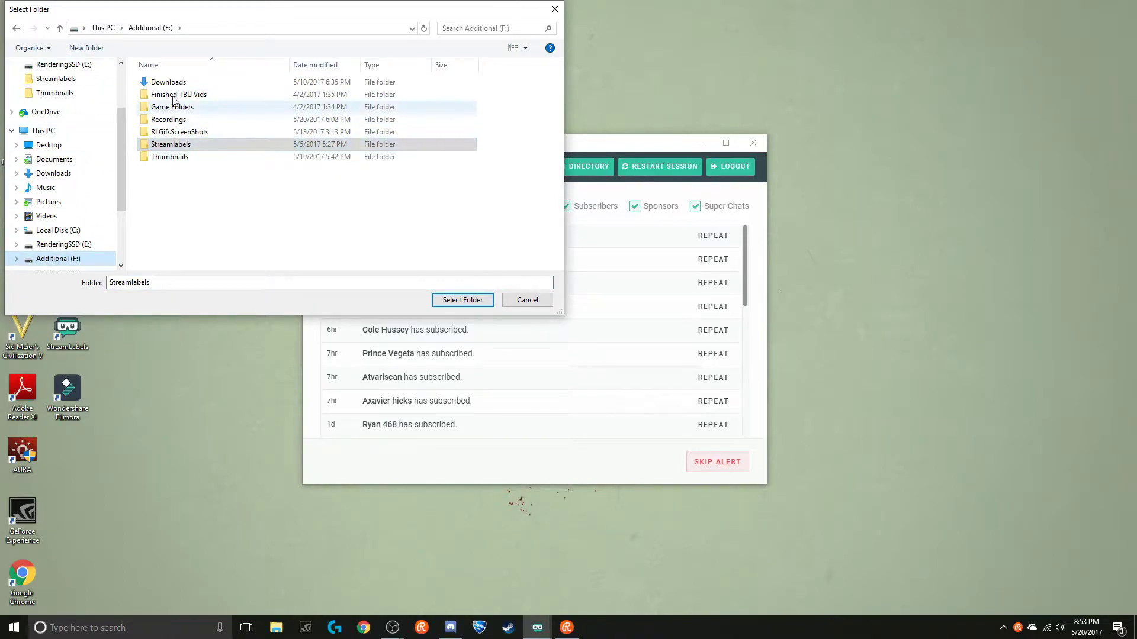
{"action": "left_click", "coordinate": [463, 300]}
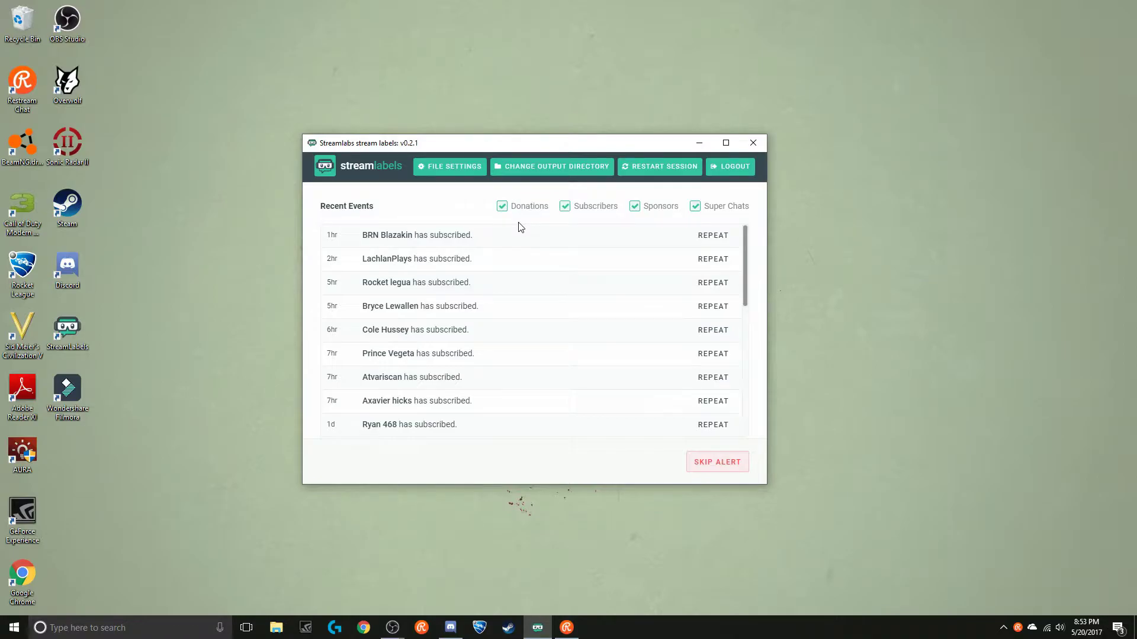
Check the Total Subscriber Count template 'Sub Goal: {count}/350' in File Settings, then switch back to OBS
{"action": "left_click", "coordinate": [467, 168]}
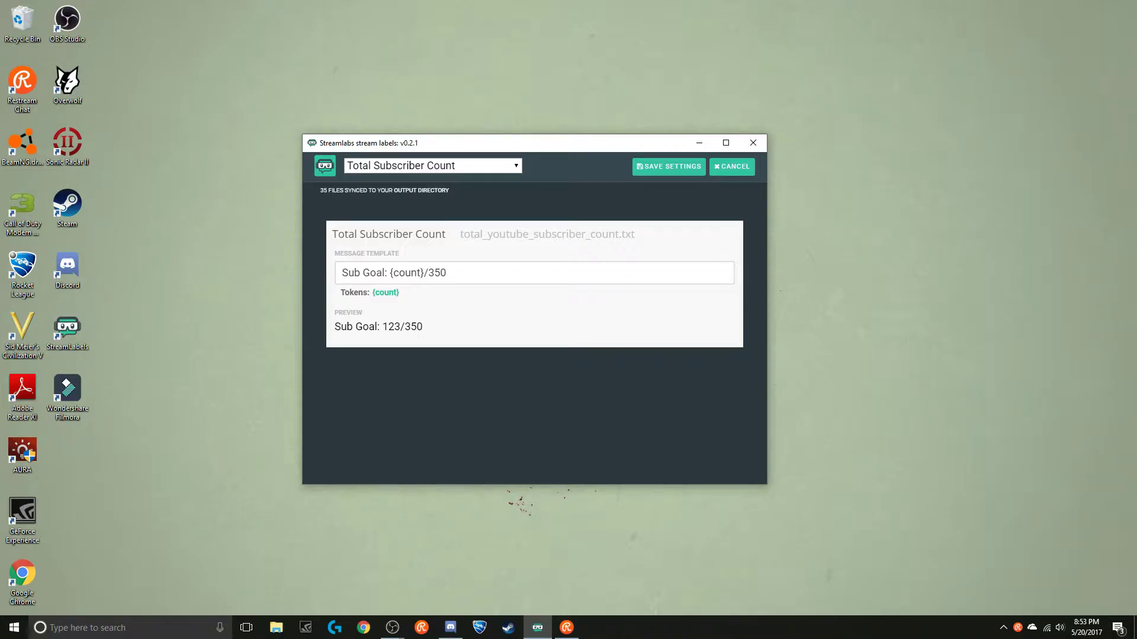
{"action": "left_click", "coordinate": [392, 630]}
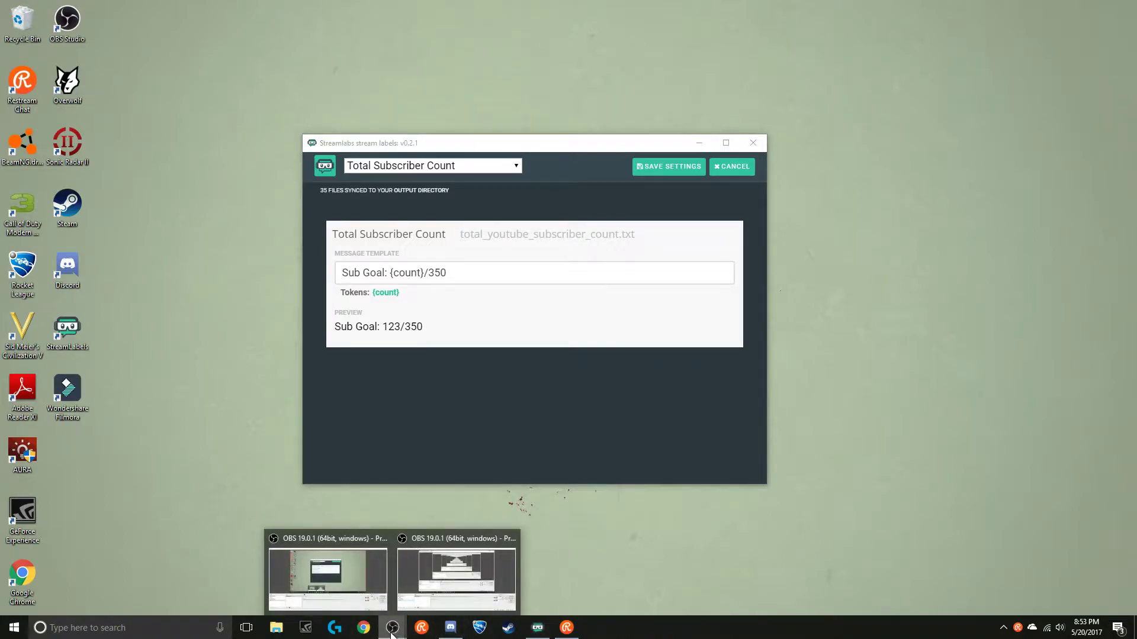
{"action": "mouse_move", "coordinate": [364, 598]}
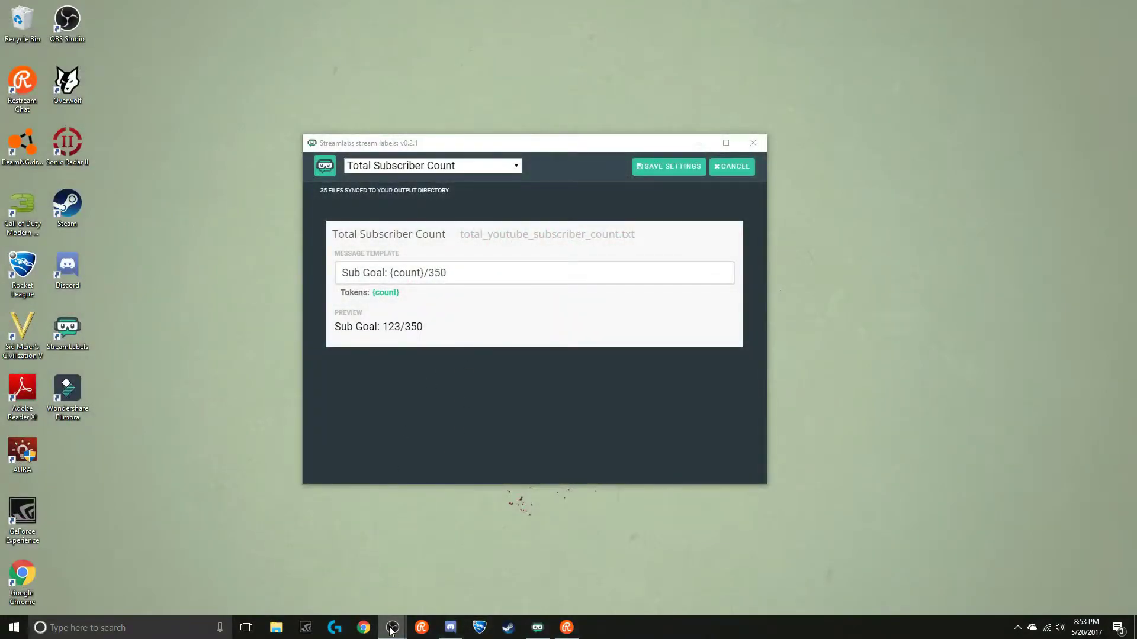
{"action": "mouse_move", "coordinate": [392, 628]}
{"action": "left_click", "coordinate": [430, 590]}
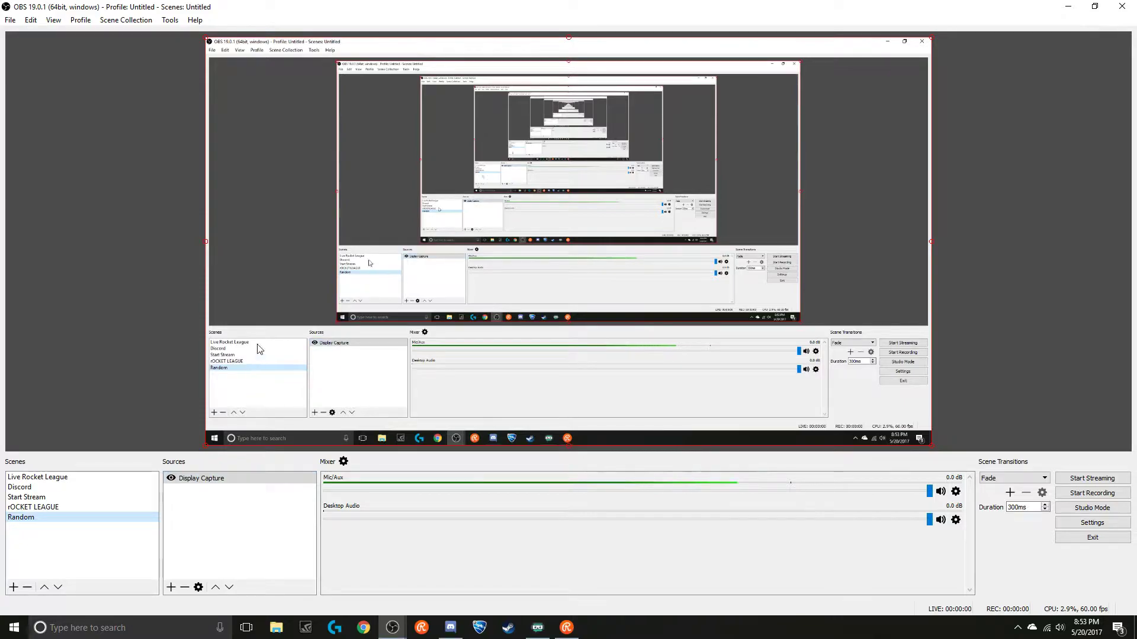
Restore the OBS window and add a Text (GDI+) source with its default name
{"action": "left_click_drag", "start_coordinate": [362, 12], "coordinate": [415, 38]}
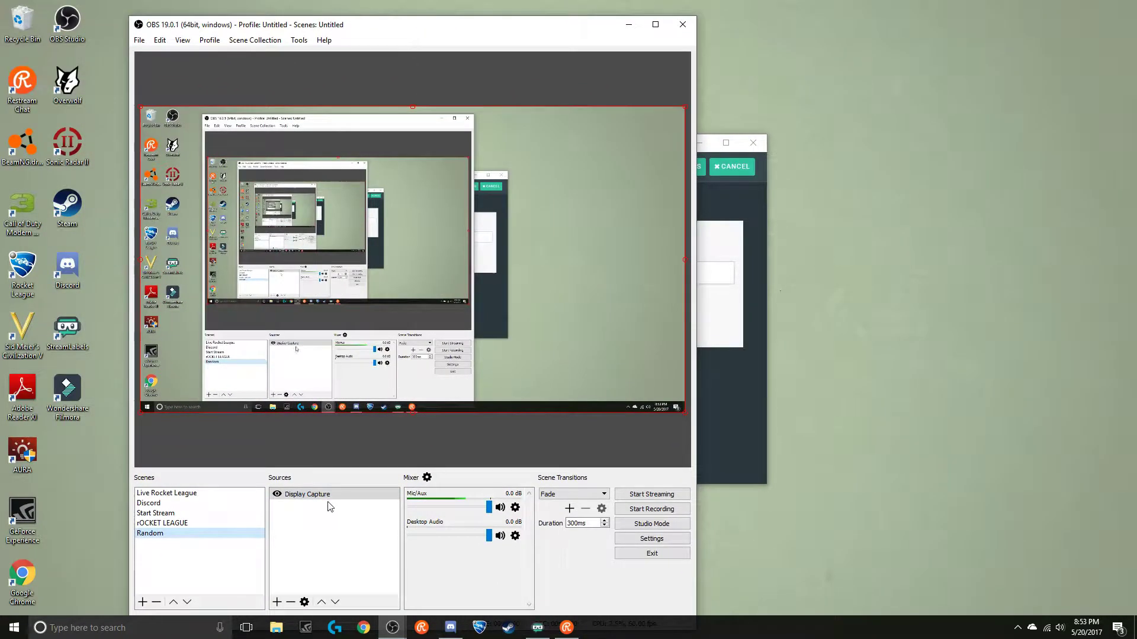
{"action": "right_click", "coordinate": [315, 549]}
{"action": "left_click", "coordinate": [303, 534]}
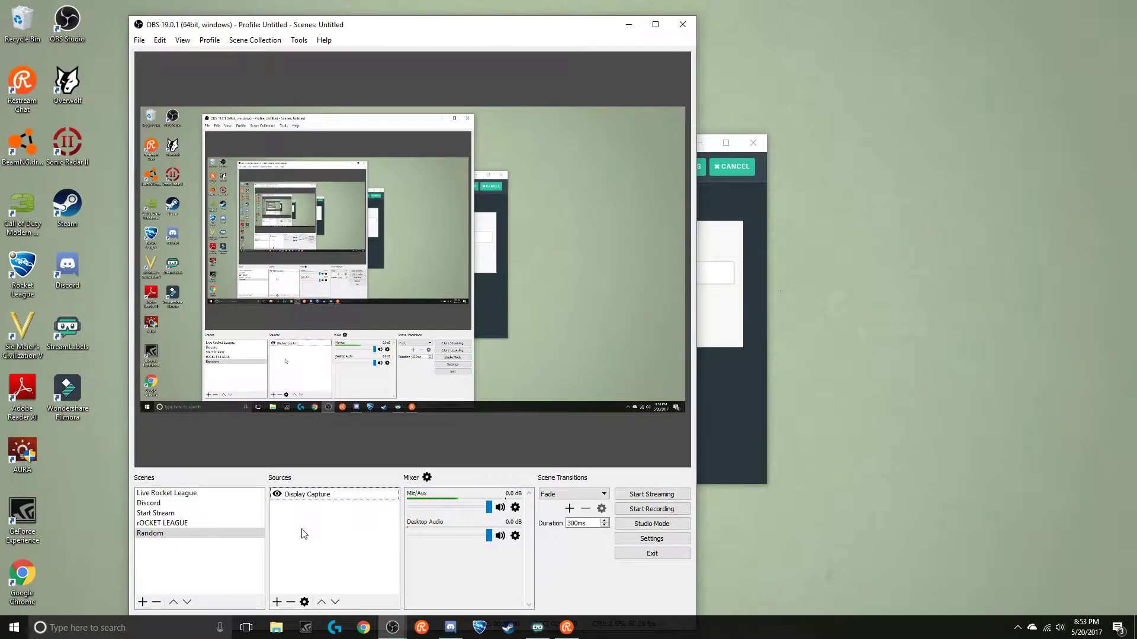
{"action": "left_click", "coordinate": [277, 602]}
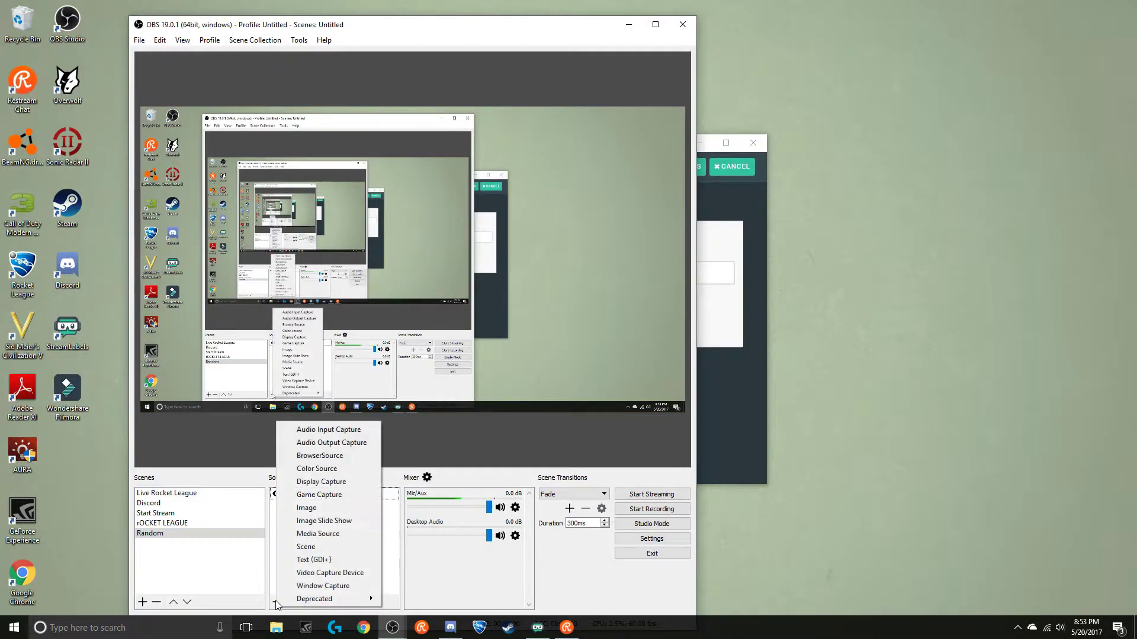
{"action": "left_click", "coordinate": [303, 560]}
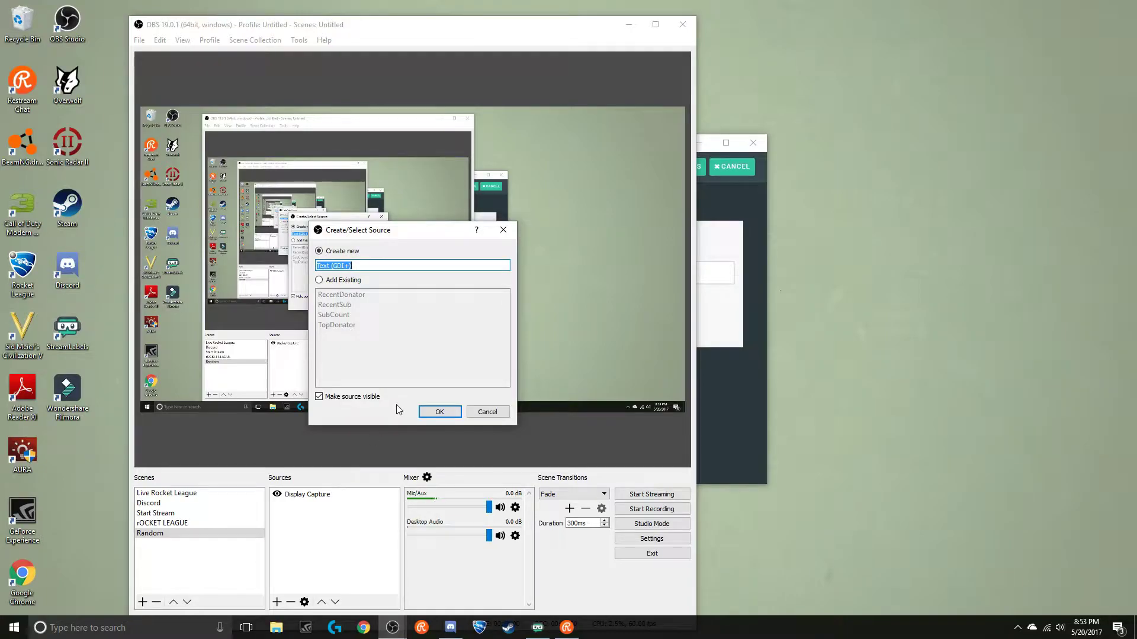
{"action": "left_click", "coordinate": [440, 411]}
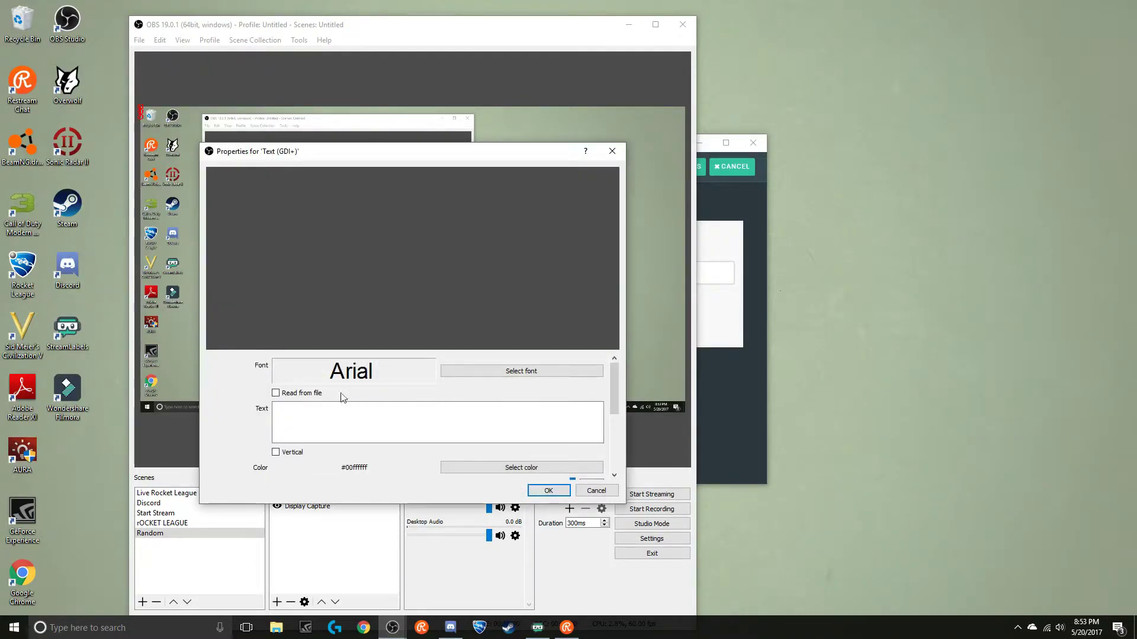
Clear the test text from the source and enable Read from file
{"action": "left_click", "coordinate": [307, 424]}
{"action": "type", "text": "sdasdasdasd"}
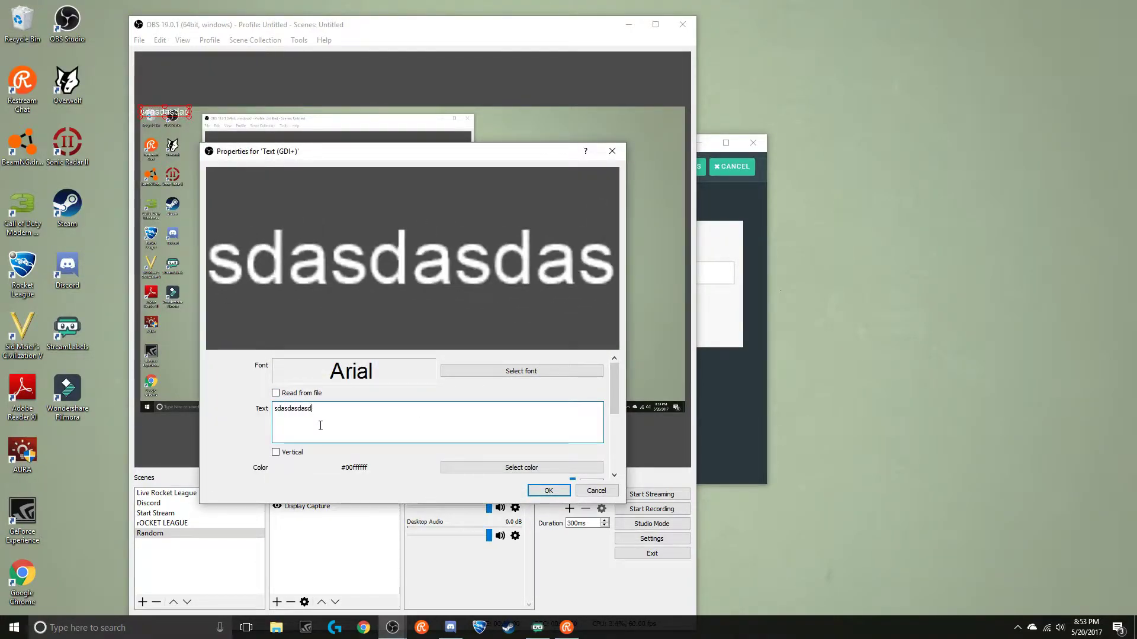
{"action": "type", "text": "asdasdasdasdasdasdsdas"}
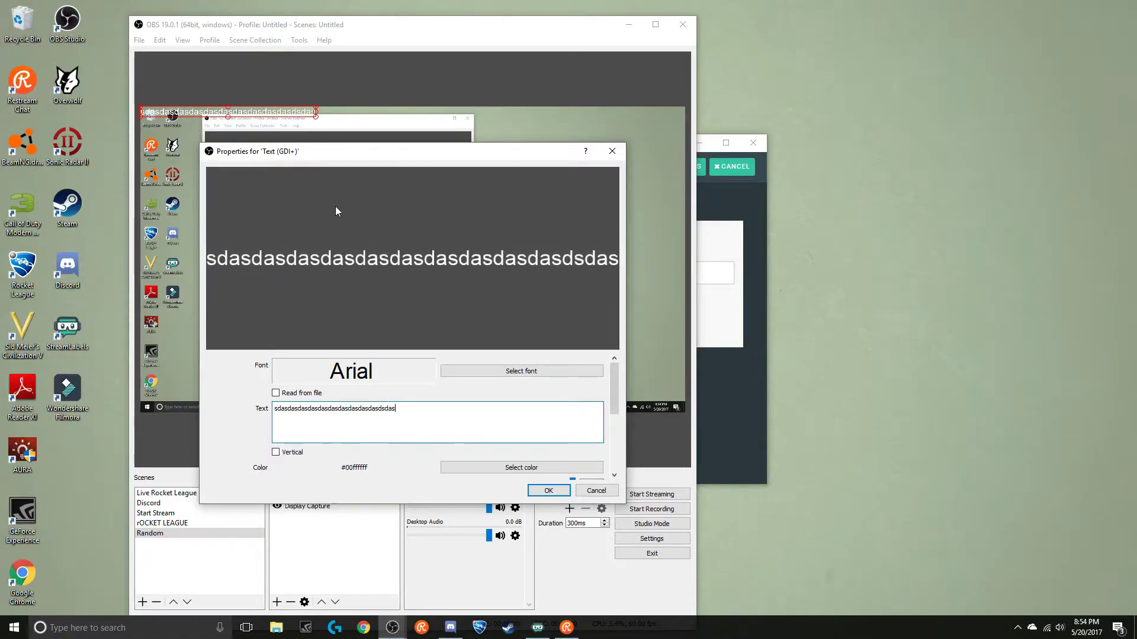
{"action": "key", "text": "ctrl+a"}
{"action": "key", "text": "BackSpace"}
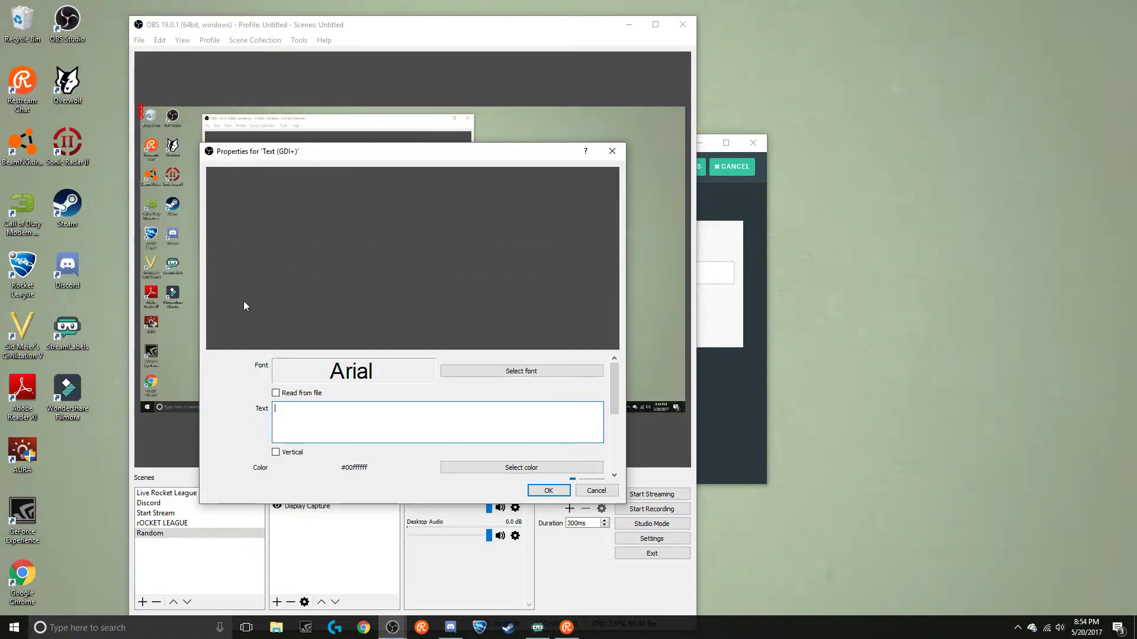
{"action": "left_click", "coordinate": [276, 394]}
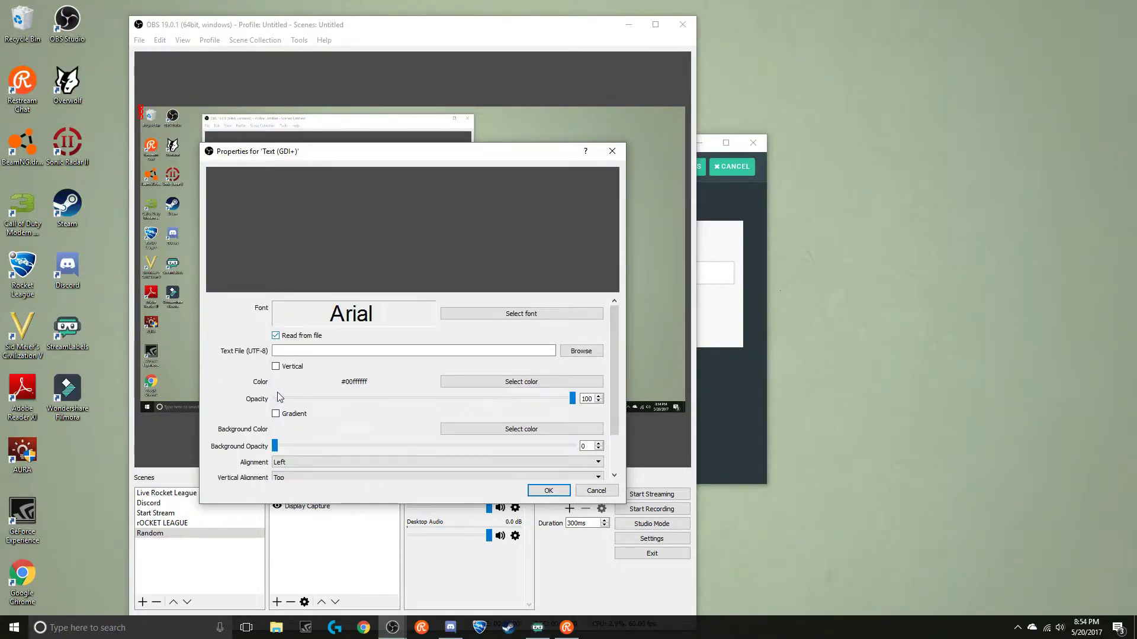
Load all_time_top_donators.txt from Additional (F:) > Streamlabels as the text source's file
{"action": "left_click", "coordinate": [580, 350]}
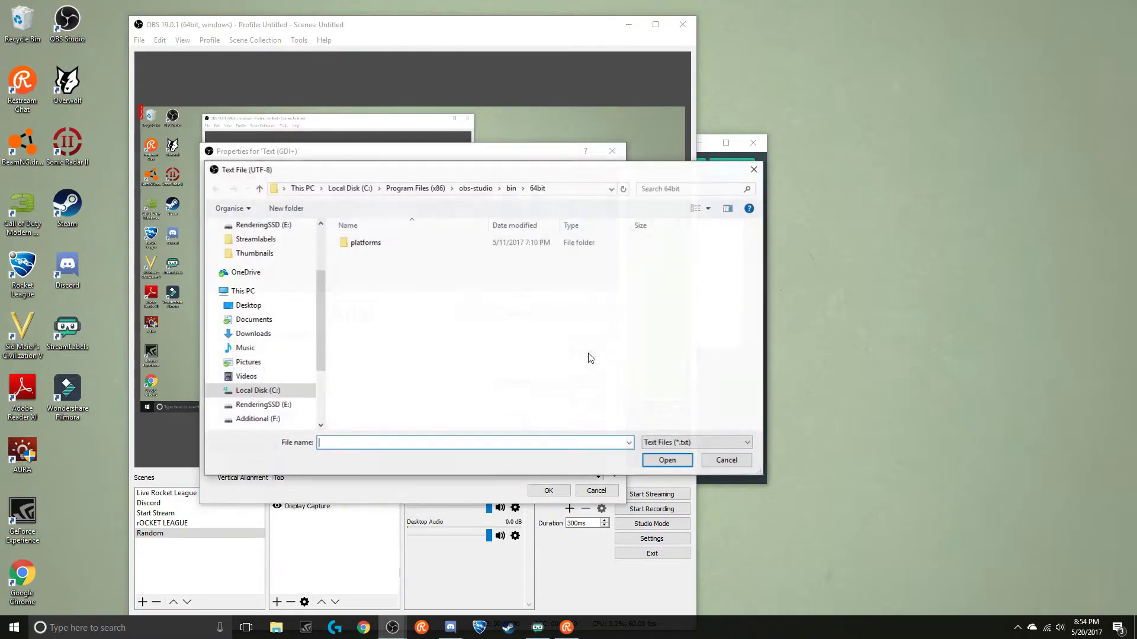
{"action": "left_click", "coordinate": [272, 419]}
{"action": "double_click", "coordinate": [376, 305]}
{"action": "scroll", "coordinate": [388, 248], "scroll_direction": "down", "scroll_amount": 10}
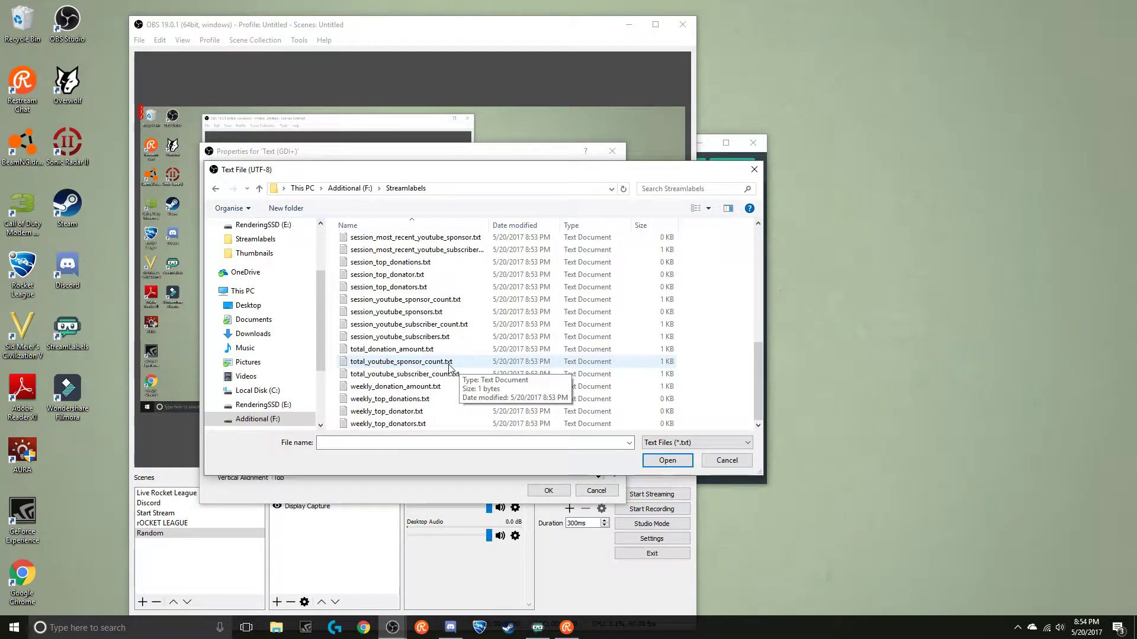
{"action": "scroll", "coordinate": [450, 368], "scroll_direction": "up", "scroll_amount": 12}
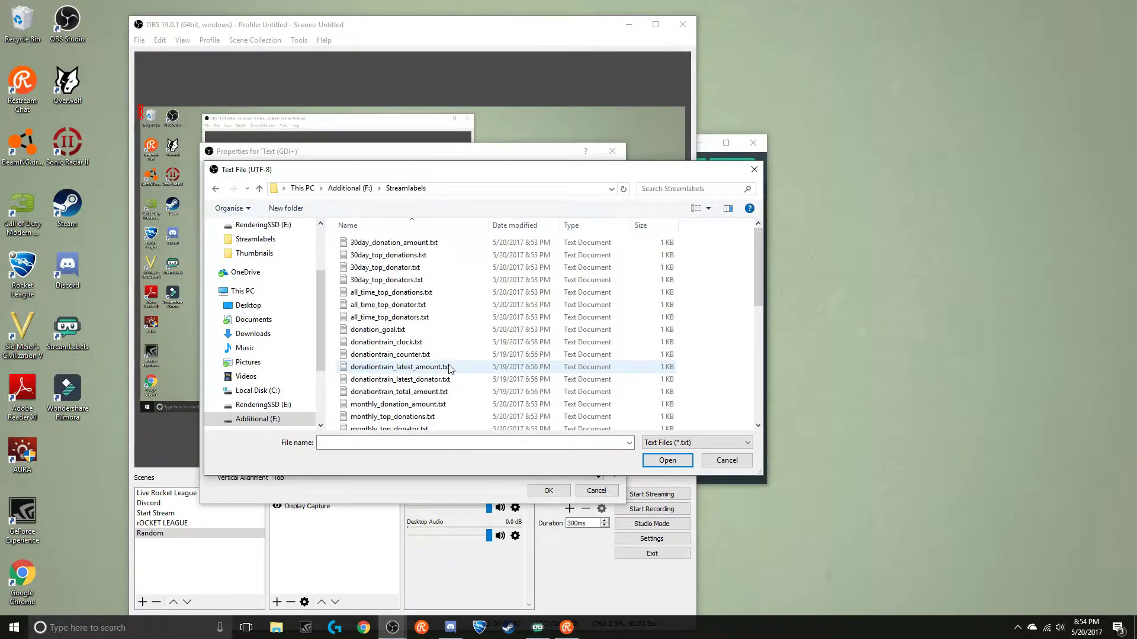
{"action": "double_click", "coordinate": [439, 318]}
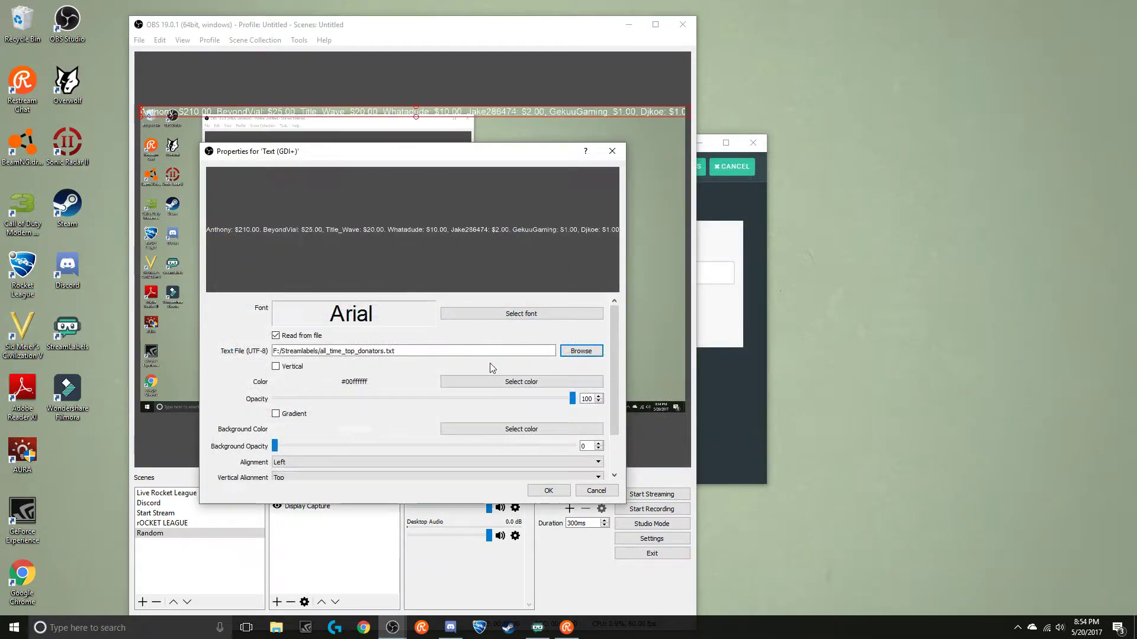
Apply the text settings, drag the donator list to mid-canvas, then remove the Text (GDI+) source
{"action": "left_click", "coordinate": [548, 490]}
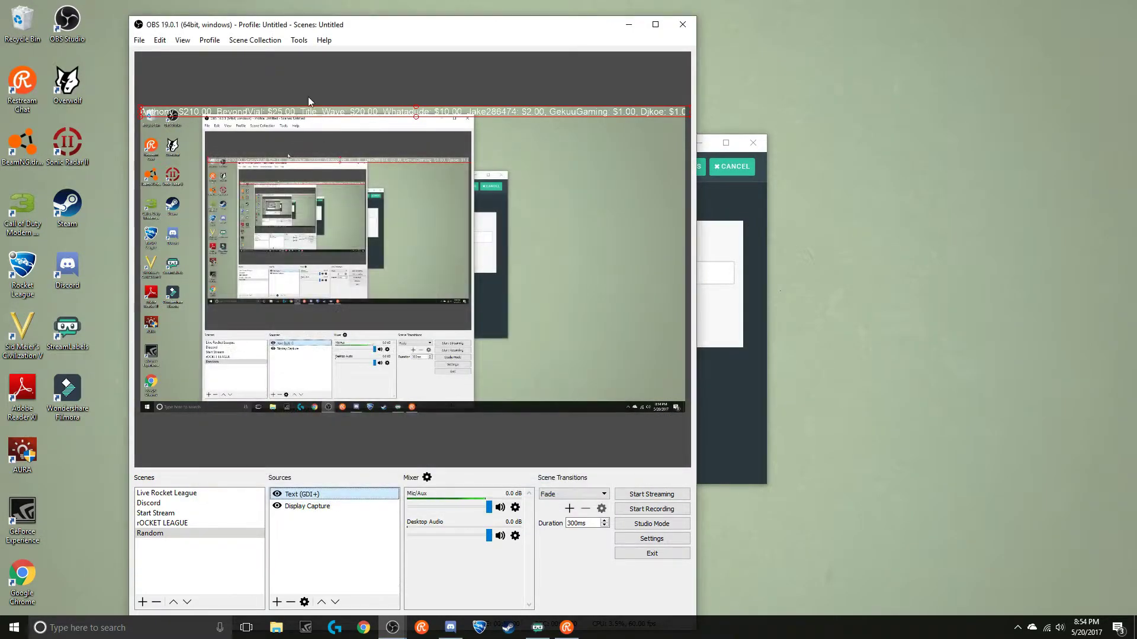
{"action": "left_click_drag", "start_coordinate": [280, 116], "coordinate": [266, 254]}
{"action": "right_click", "coordinate": [296, 492]}
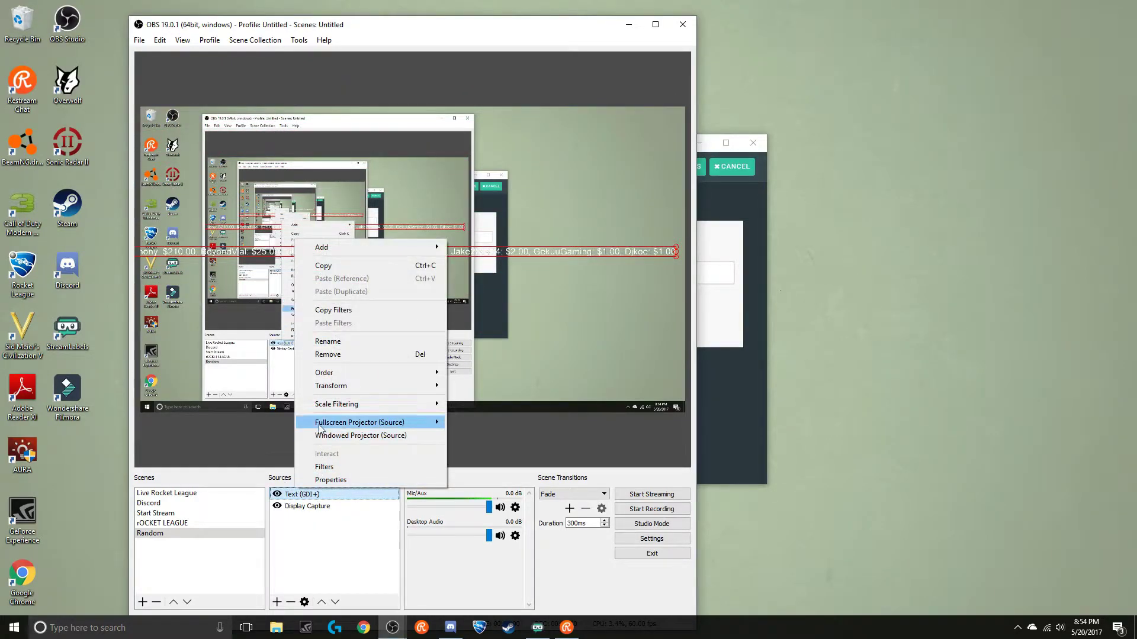
{"action": "left_click", "coordinate": [321, 355]}
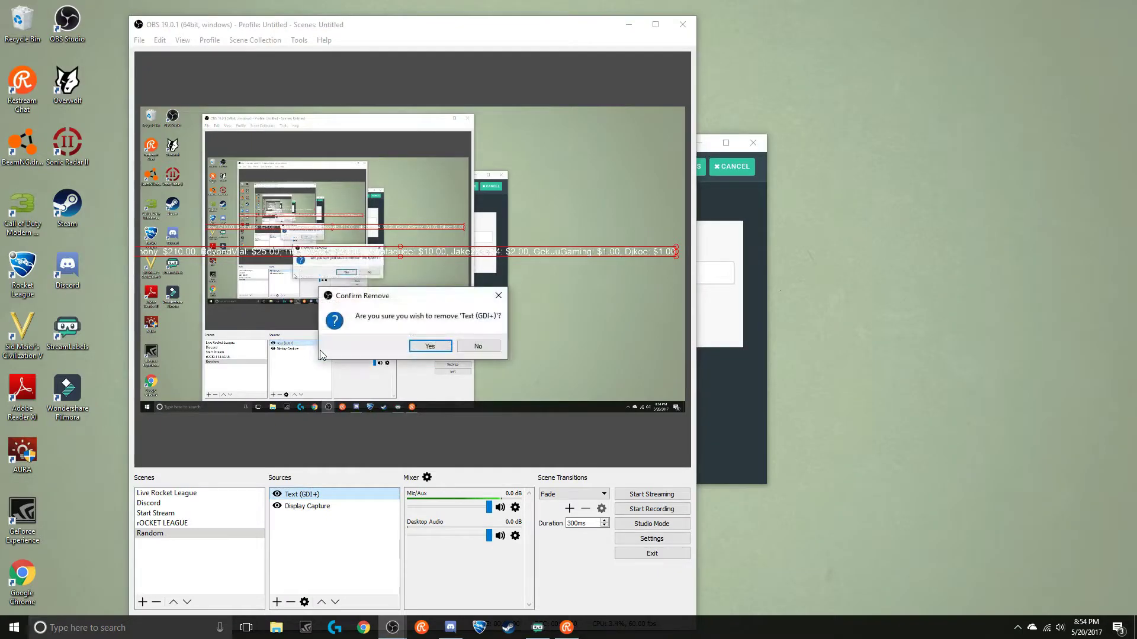
{"action": "left_click", "coordinate": [435, 346]}
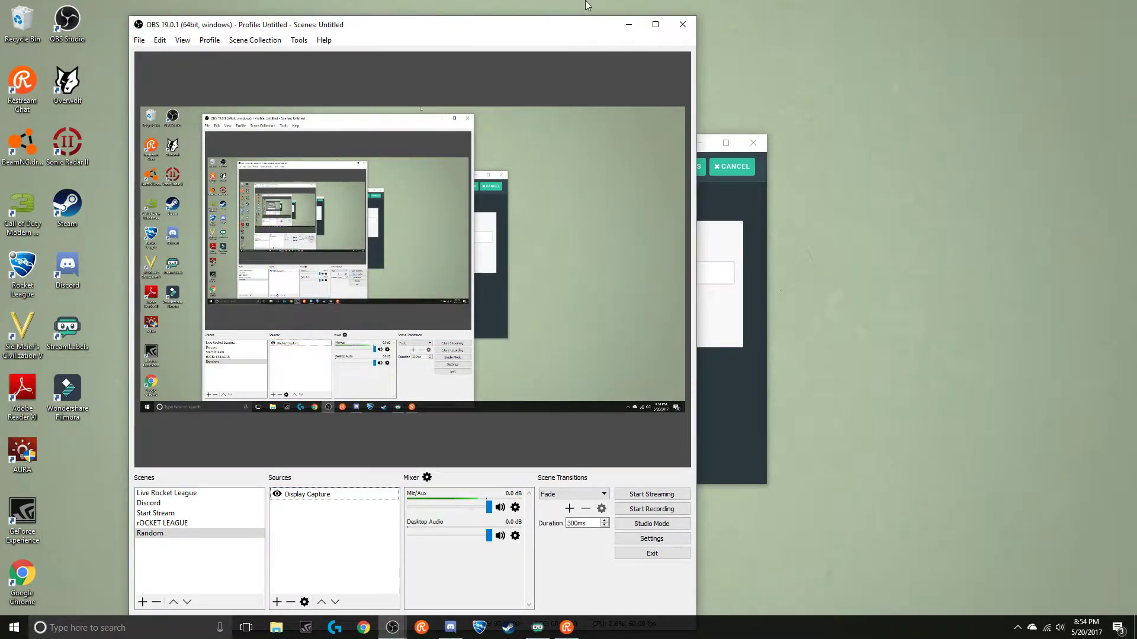
Open streamlabs.com in Chrome and set the dashboard stats range to Year
{"action": "left_click", "coordinate": [364, 628]}
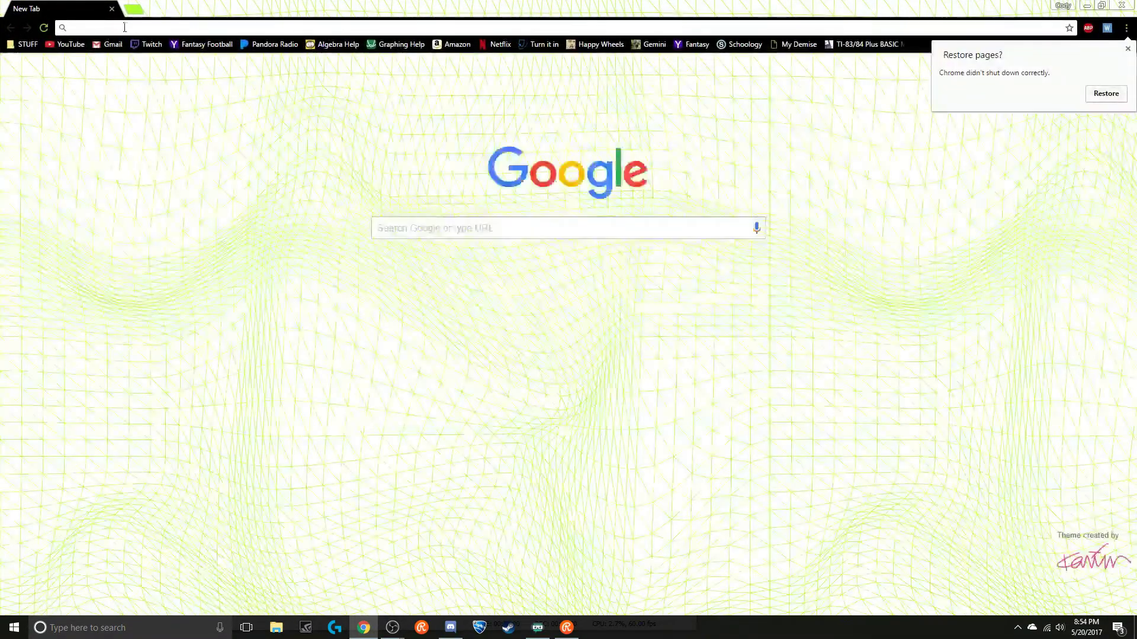
{"action": "type", "text": "strea"}
{"action": "key", "text": "Return"}
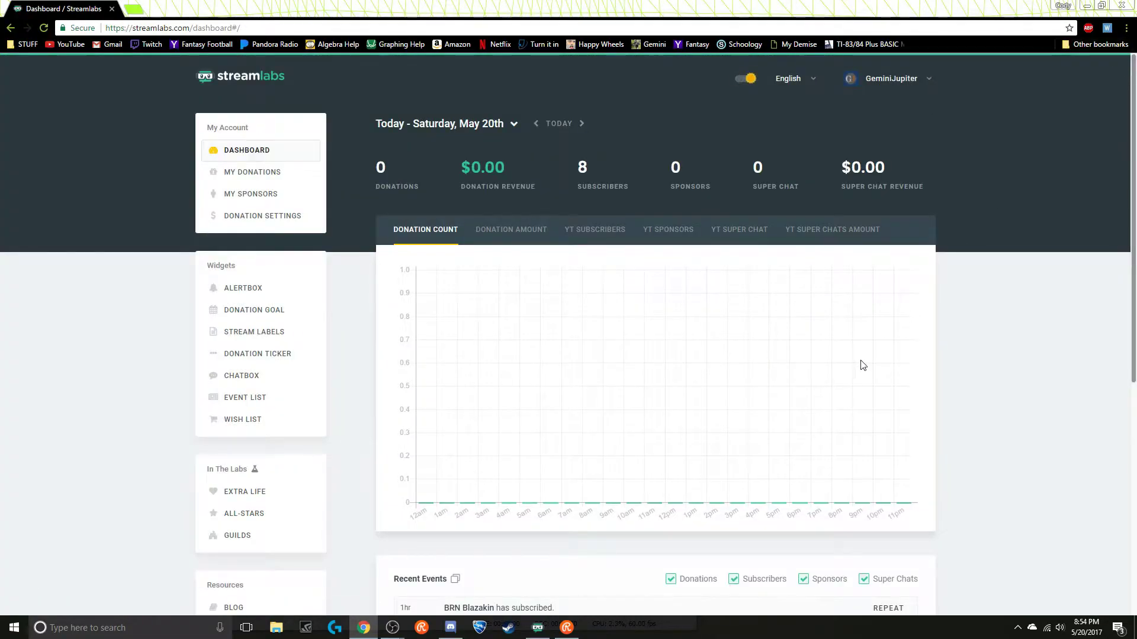
{"action": "left_click", "coordinate": [502, 122]}
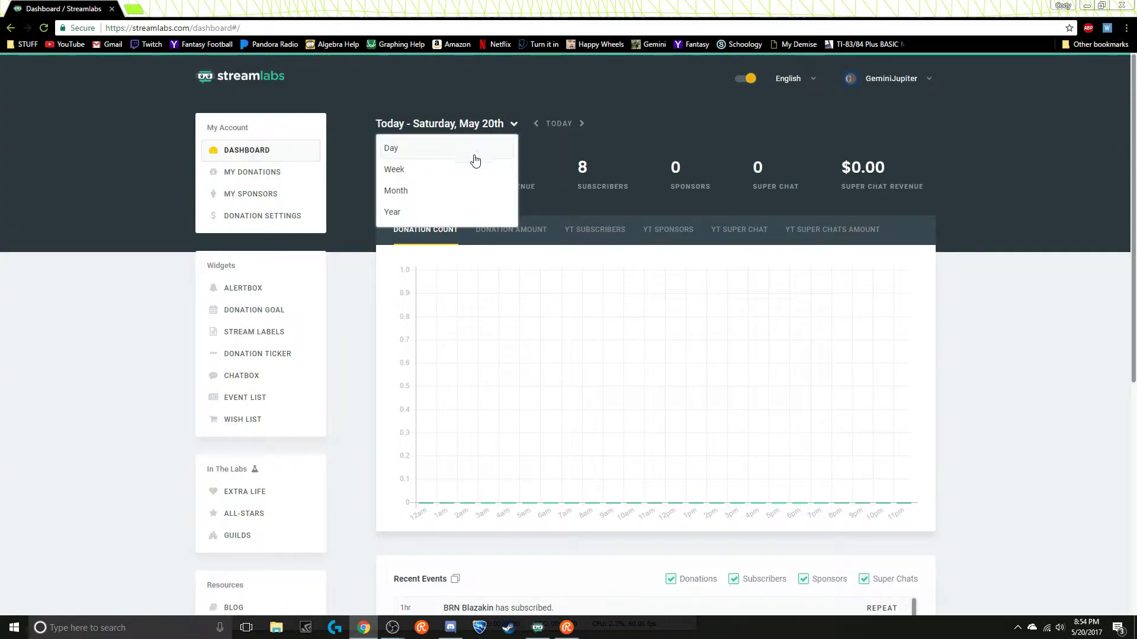
{"action": "left_click", "coordinate": [479, 223]}
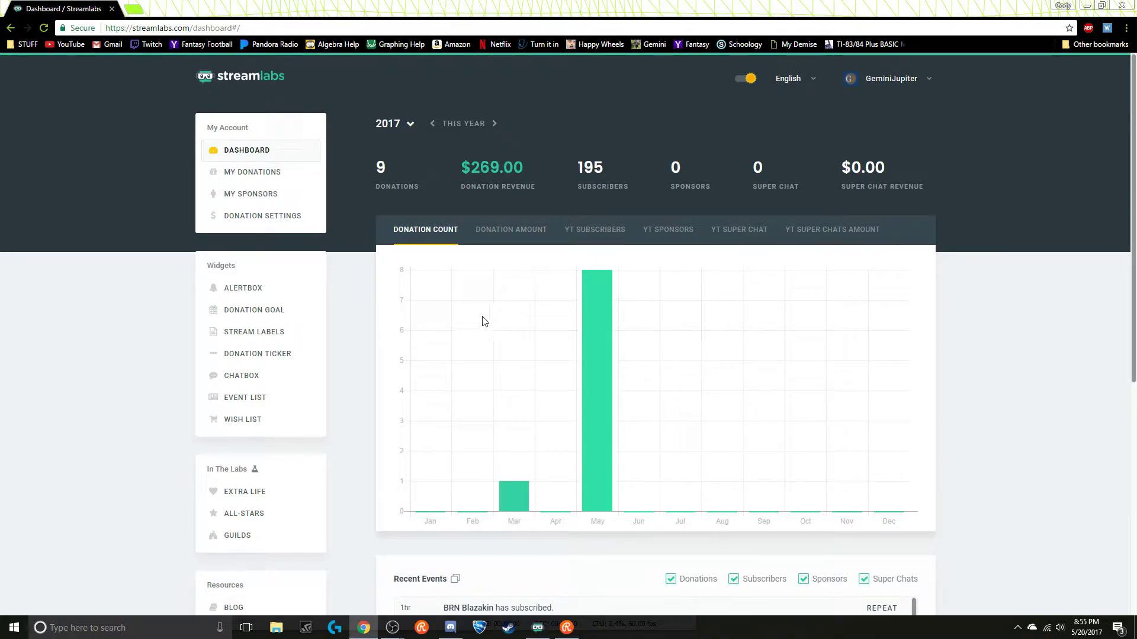
View the Donation Amount, YT Subscribers, Sponsors, Super Chat and Super Chats Amount charts, then Recent Events
{"action": "left_click", "coordinate": [520, 232]}
{"action": "left_click", "coordinate": [609, 229]}
{"action": "left_click", "coordinate": [664, 233]}
{"action": "left_click", "coordinate": [734, 232]}
{"action": "left_click", "coordinate": [832, 232]}
{"action": "scroll", "coordinate": [220, 376], "scroll_direction": "down", "scroll_amount": 3}
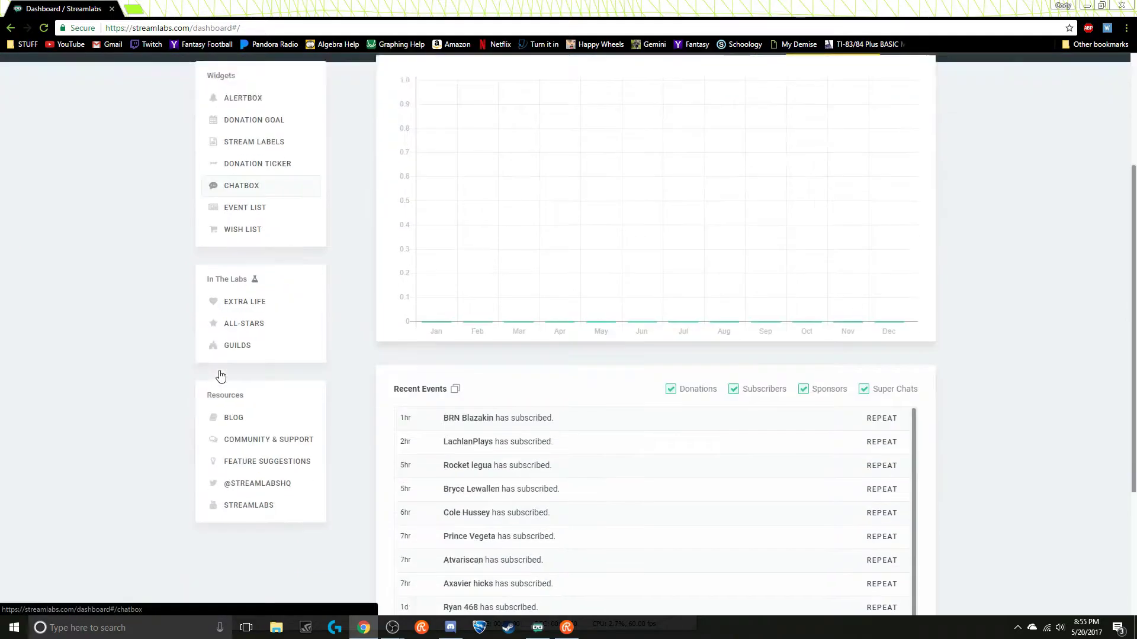
{"action": "scroll", "coordinate": [221, 376], "scroll_direction": "down", "scroll_amount": 1}
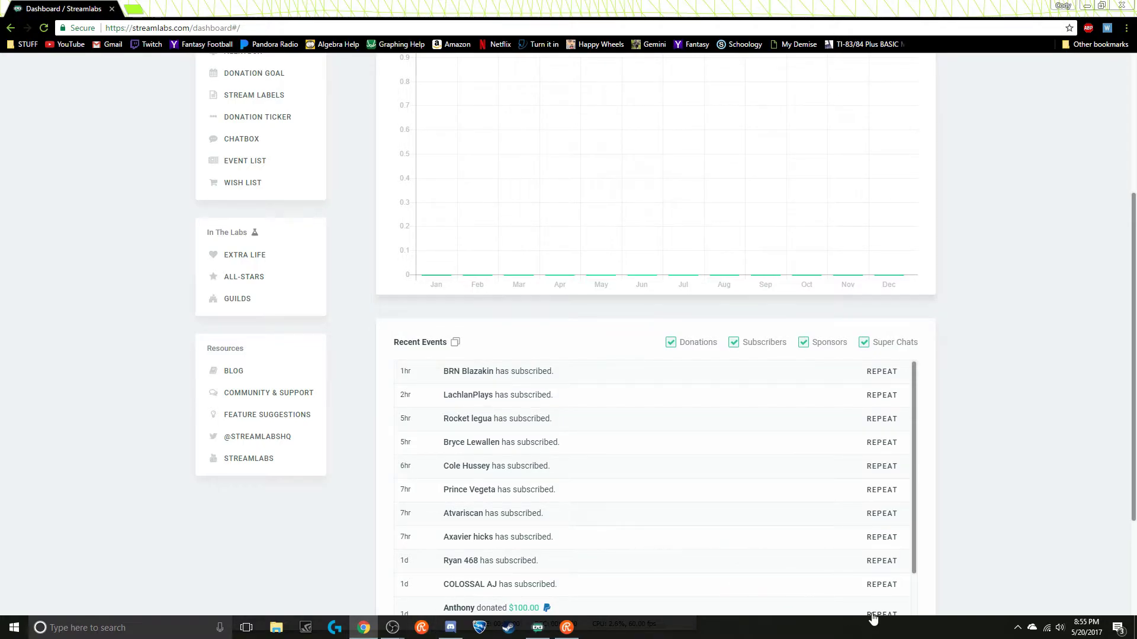
{"action": "mouse_move", "coordinate": [393, 627]}
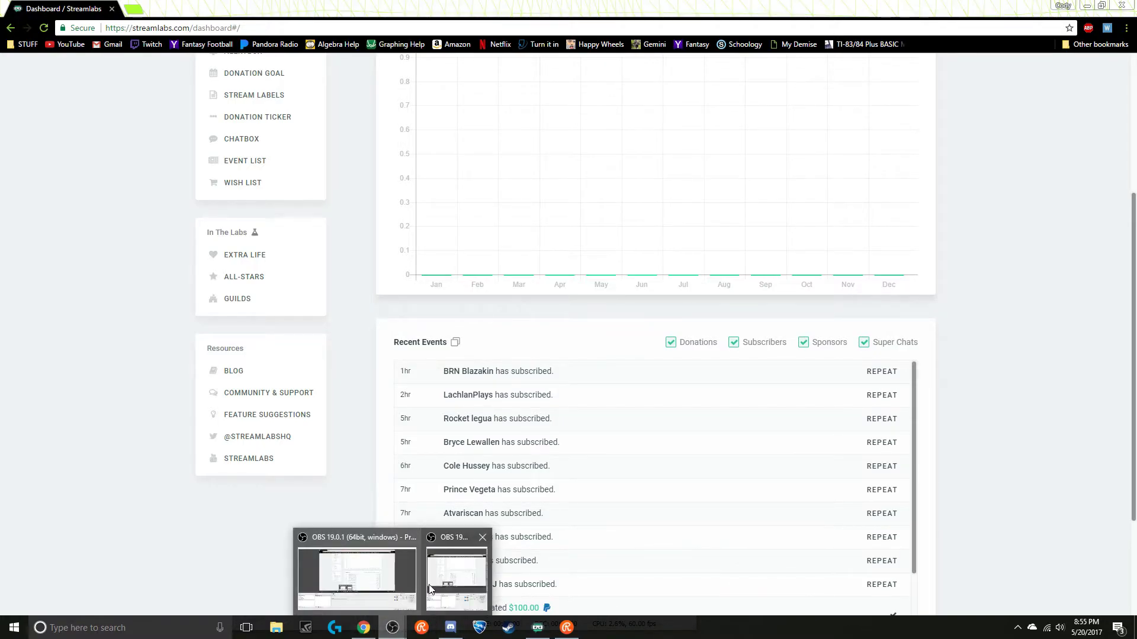
{"action": "mouse_move", "coordinate": [424, 588]}
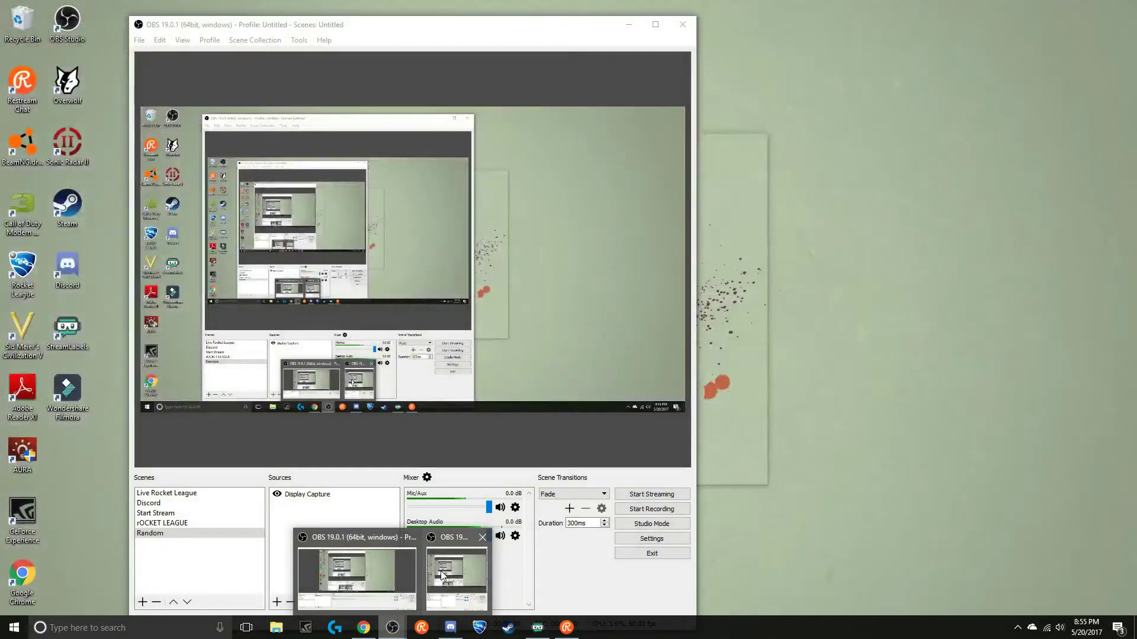
Minimize OBS, open the Alert Box widget, and show its Donations alert settings
{"action": "left_click", "coordinate": [406, 610]}
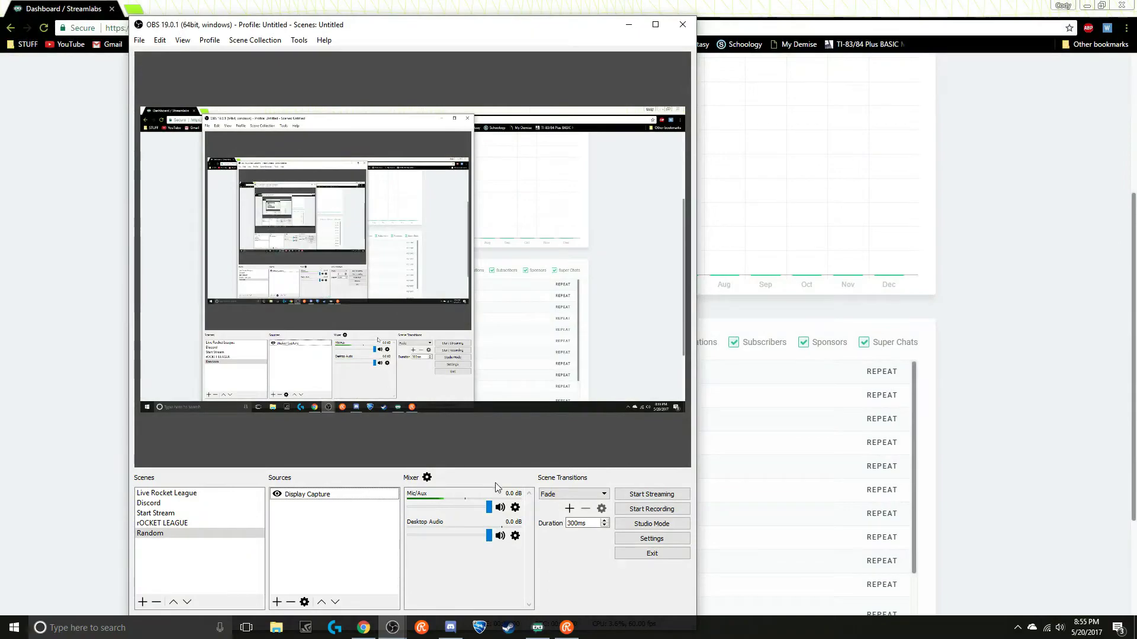
{"action": "left_click", "coordinate": [629, 25]}
{"action": "scroll", "coordinate": [299, 482], "scroll_direction": "up", "scroll_amount": 4}
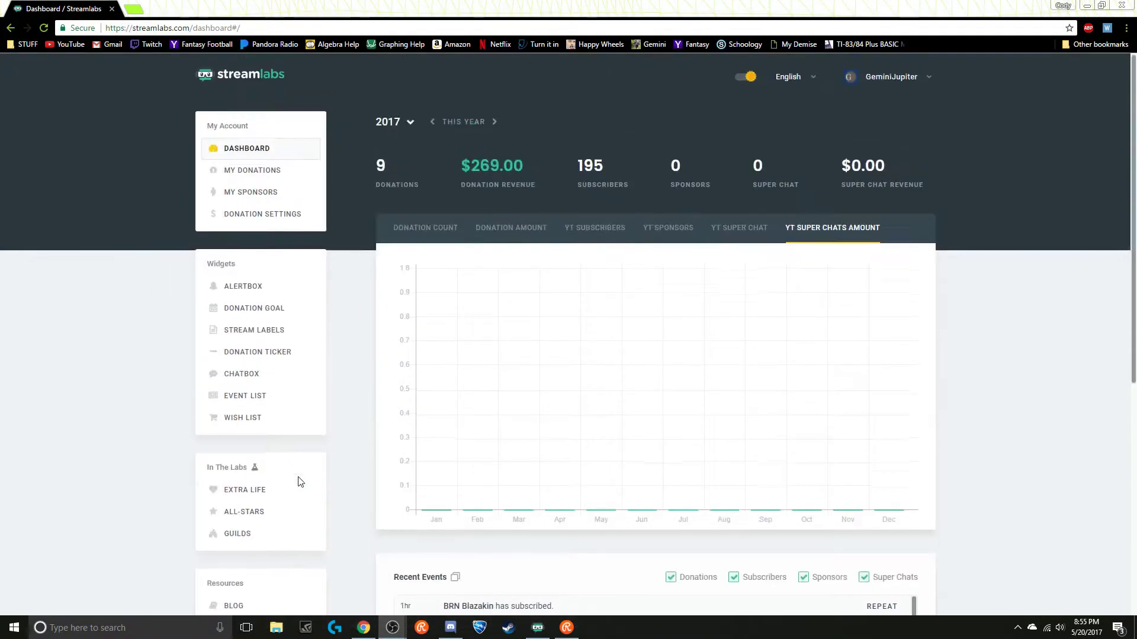
{"action": "left_click", "coordinate": [263, 300]}
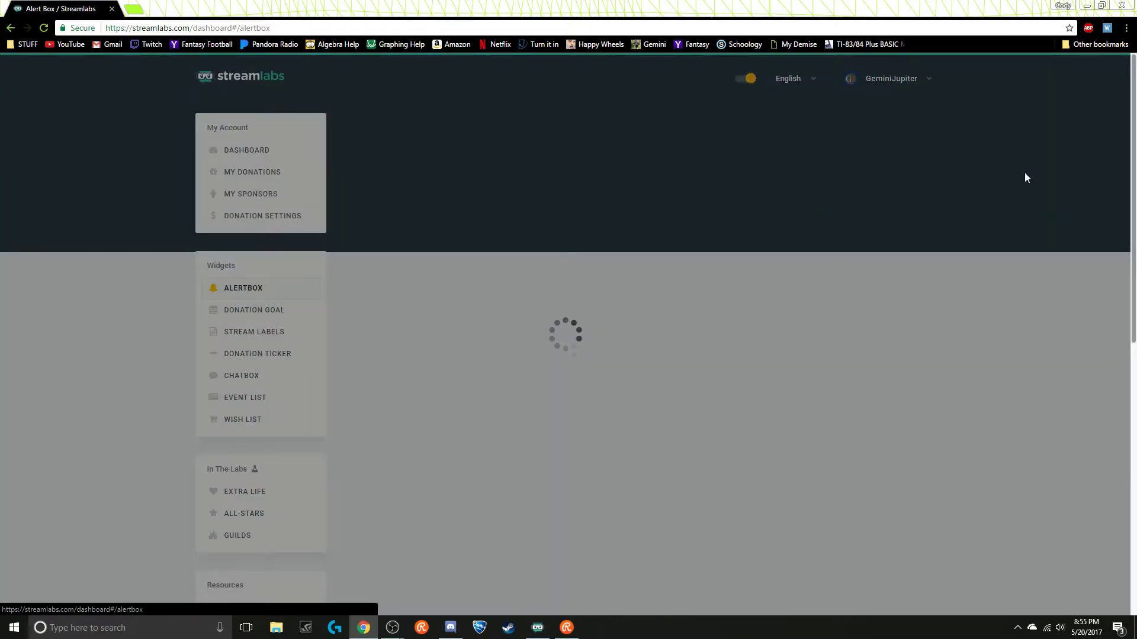
{"action": "left_click", "coordinate": [903, 78]}
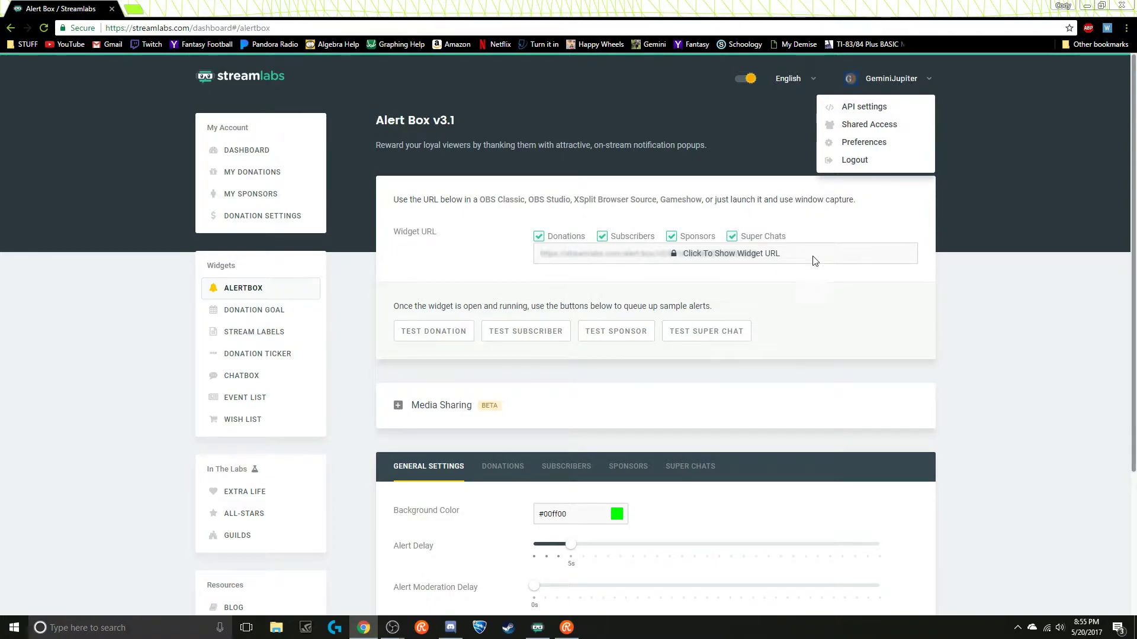
{"action": "scroll", "coordinate": [508, 398], "scroll_direction": "down", "scroll_amount": 2}
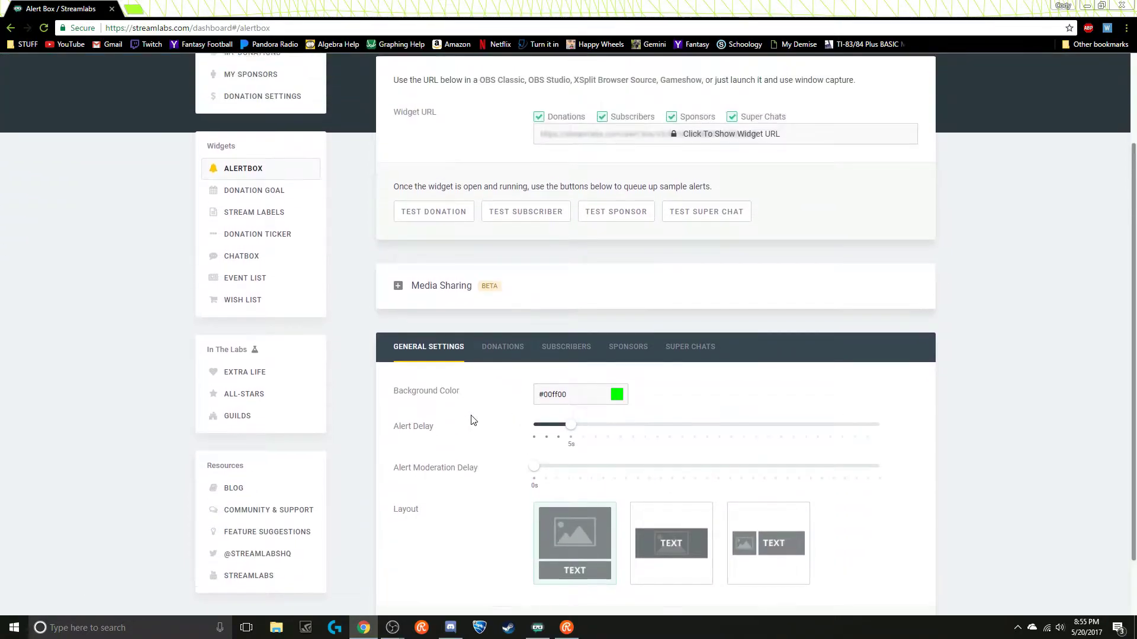
{"action": "scroll", "coordinate": [474, 419], "scroll_direction": "up", "scroll_amount": 2}
{"action": "left_click", "coordinate": [503, 467]}
{"action": "scroll", "coordinate": [488, 355], "scroll_direction": "down", "scroll_amount": 6}
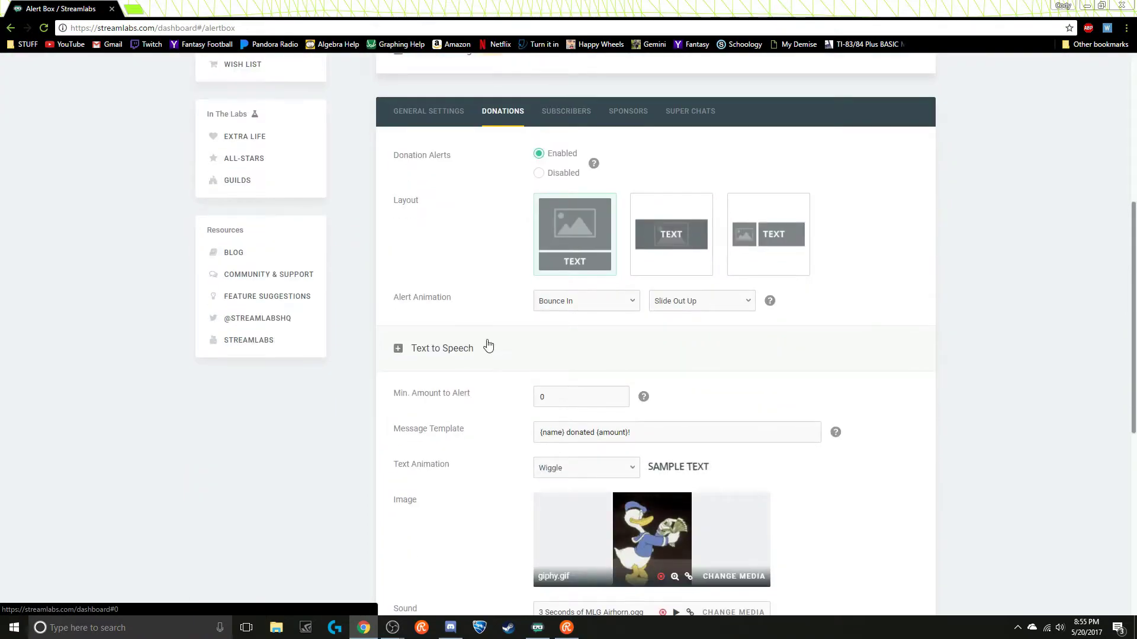
{"action": "scroll", "coordinate": [775, 536], "scroll_direction": "down", "scroll_amount": 5}
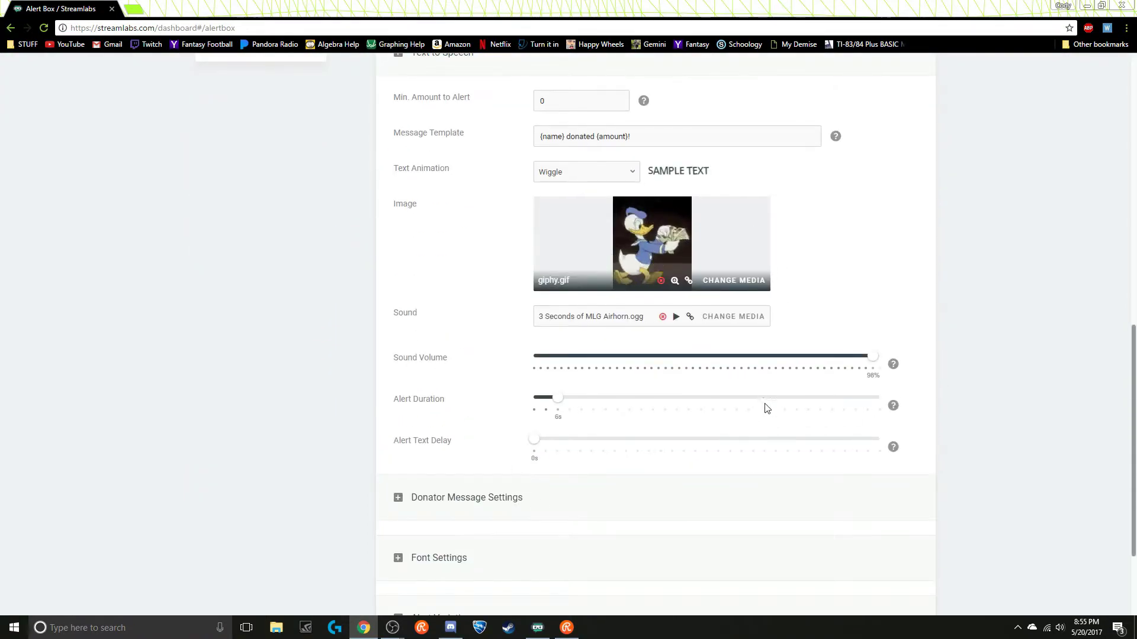
{"action": "scroll", "coordinate": [415, 480], "scroll_direction": "up", "scroll_amount": 1}
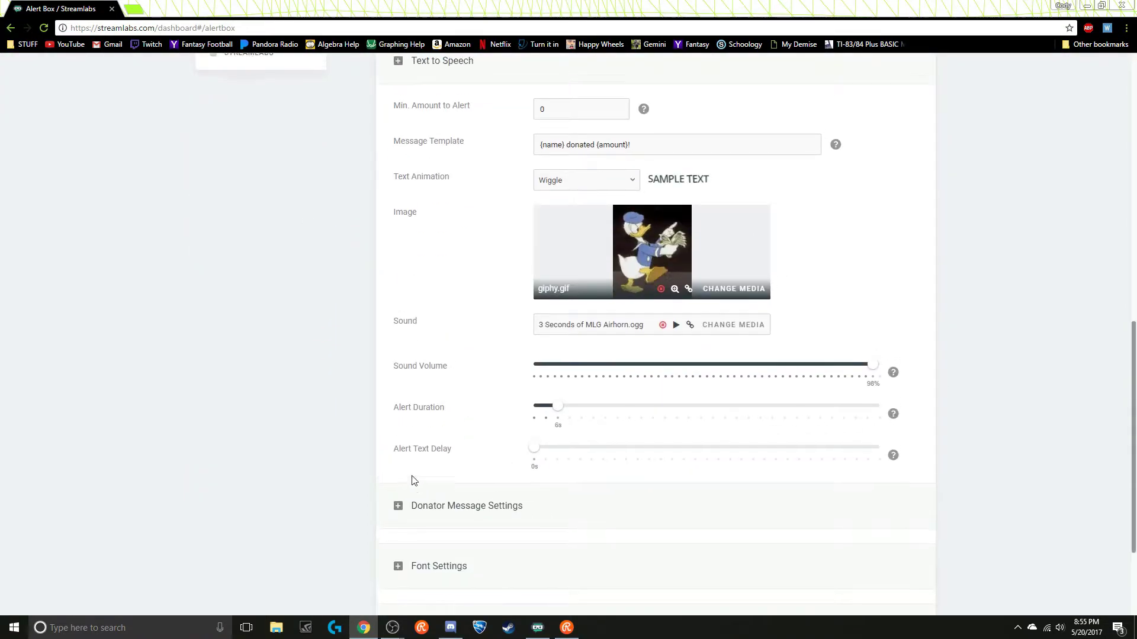
{"action": "scroll", "coordinate": [409, 468], "scroll_direction": "up", "scroll_amount": 3}
Expand the Text to Speech, Donator Message Settings and Font Settings sections
{"action": "left_click", "coordinate": [424, 234]}
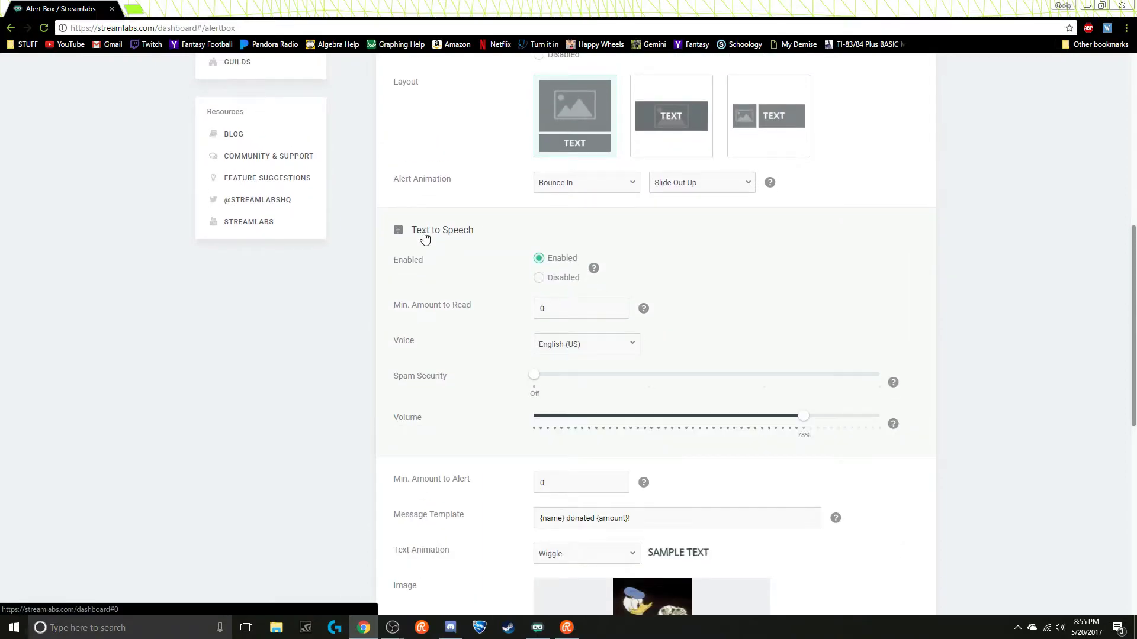
{"action": "scroll", "coordinate": [425, 236], "scroll_direction": "down", "scroll_amount": 5}
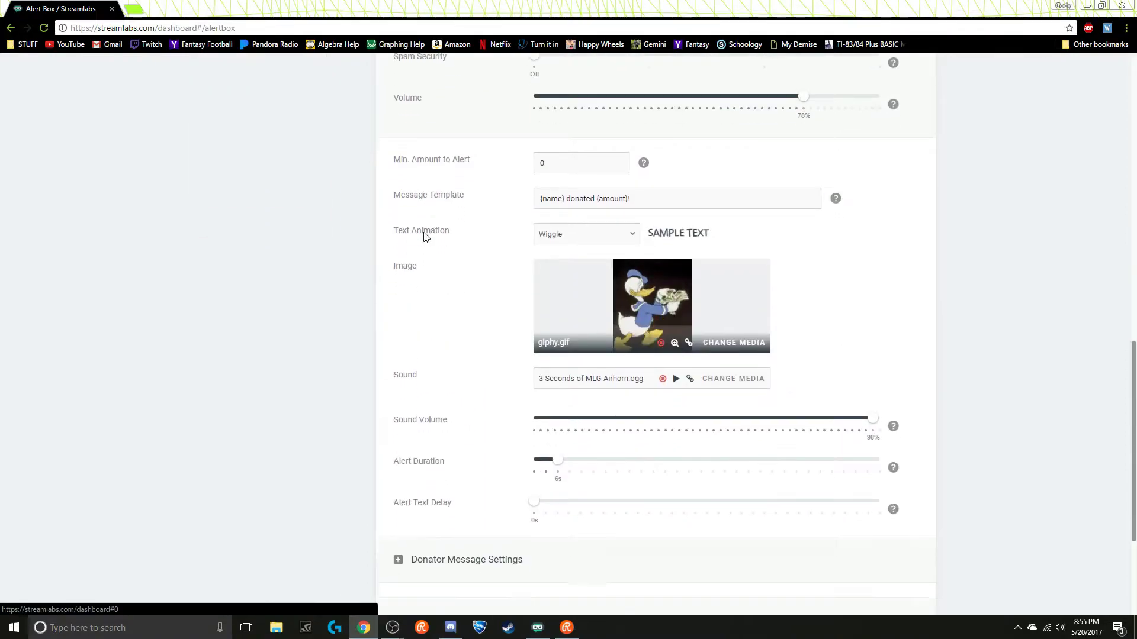
{"action": "scroll", "coordinate": [473, 343], "scroll_direction": "down", "scroll_amount": 3}
{"action": "left_click", "coordinate": [482, 358]}
{"action": "scroll", "coordinate": [482, 356], "scroll_direction": "down", "scroll_amount": 4}
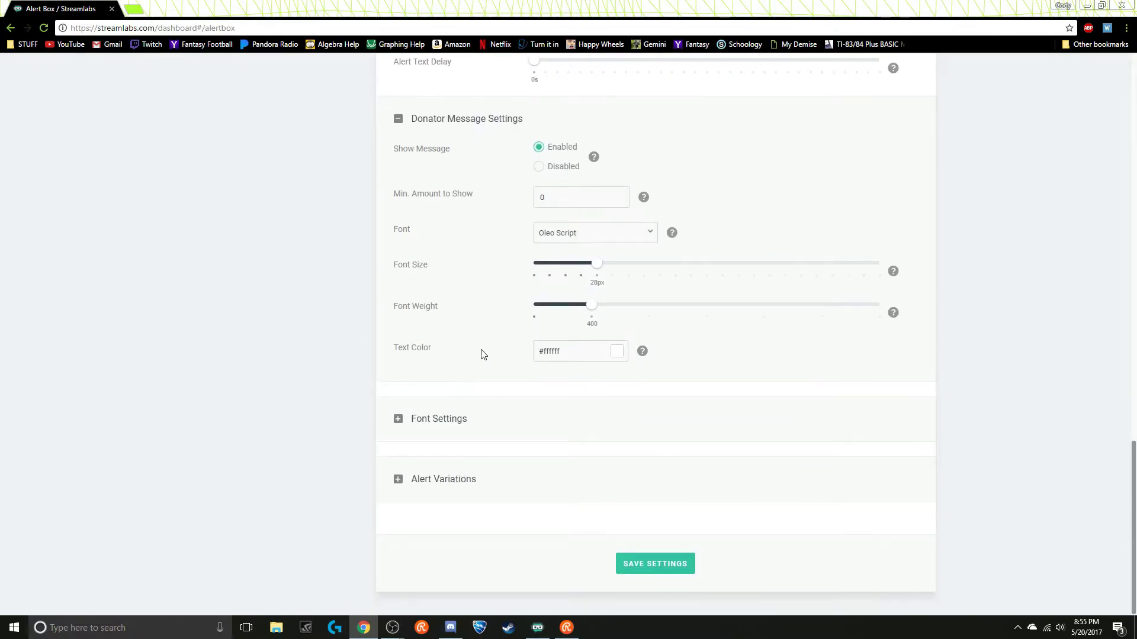
{"action": "left_click", "coordinate": [445, 426]}
{"action": "scroll", "coordinate": [437, 485], "scroll_direction": "up", "scroll_amount": 15}
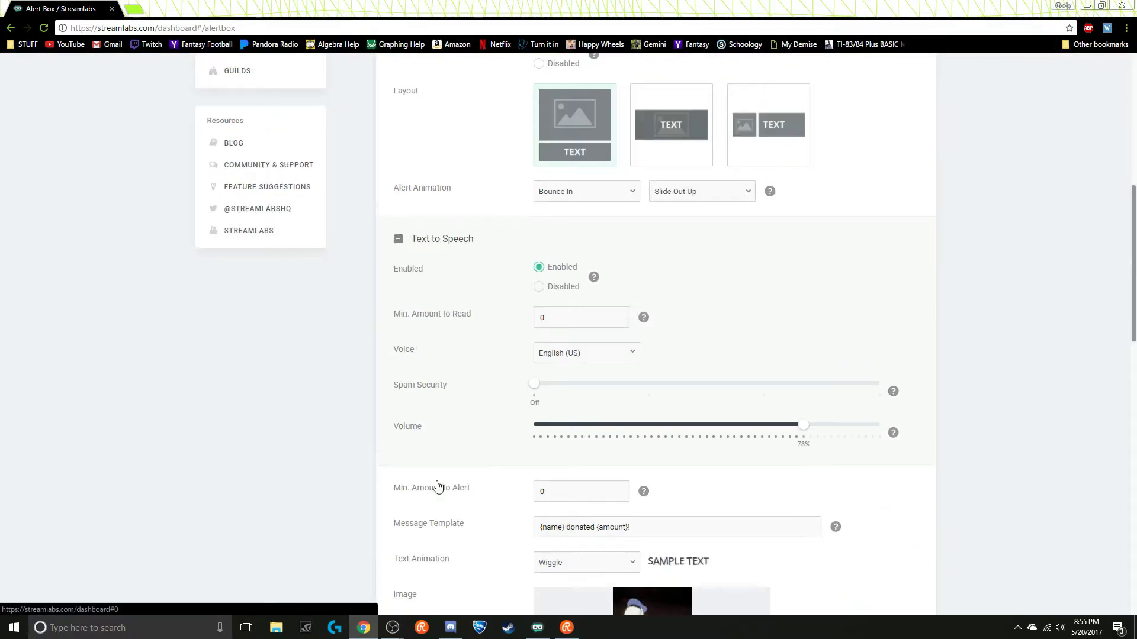
{"action": "scroll", "coordinate": [438, 486], "scroll_direction": "up", "scroll_amount": 2}
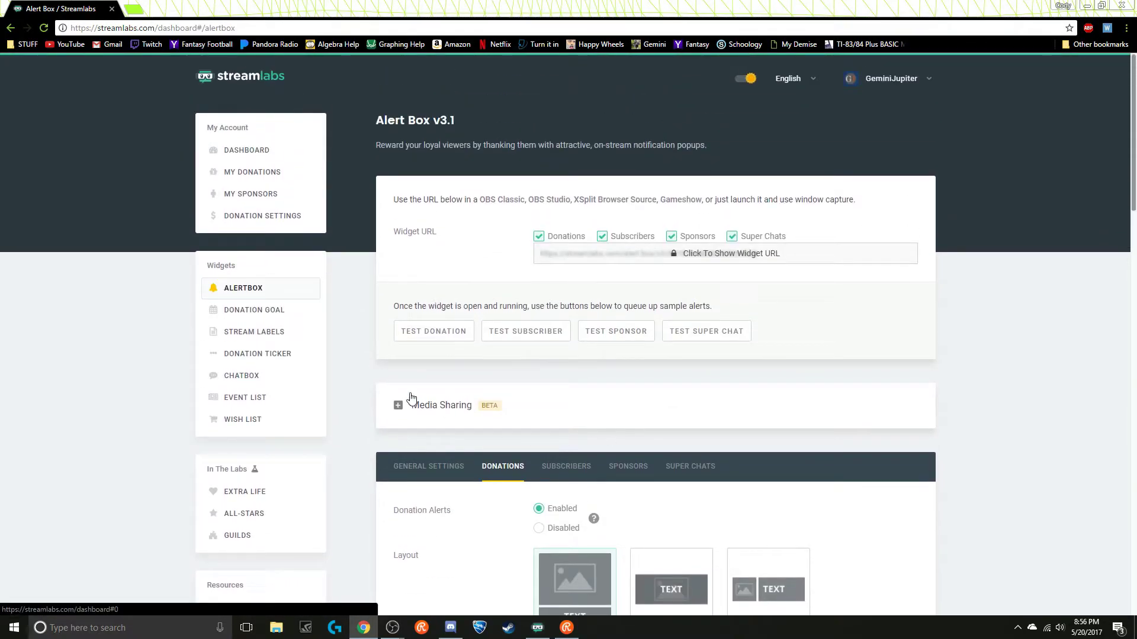
{"action": "left_click", "coordinate": [283, 314]}
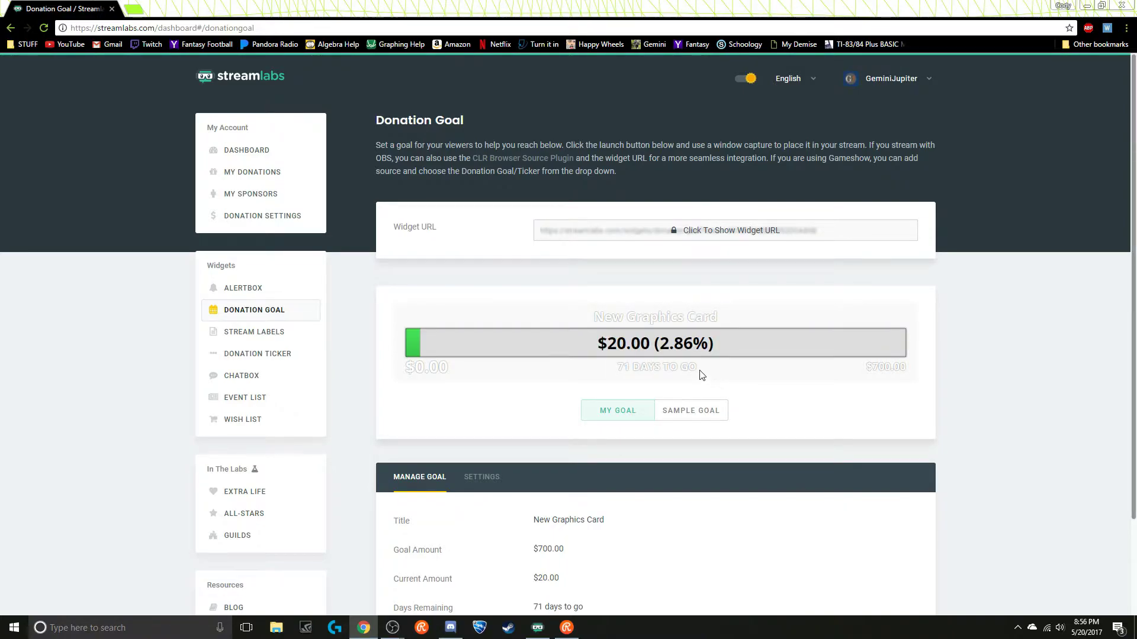
Toggle the Donation Goal preview between the sample goal and your own goal
{"action": "left_click", "coordinate": [676, 416]}
{"action": "left_click", "coordinate": [631, 418]}
{"action": "scroll", "coordinate": [632, 418], "scroll_direction": "down", "scroll_amount": 2}
{"action": "left_click", "coordinate": [706, 302]}
{"action": "left_click", "coordinate": [629, 302]}
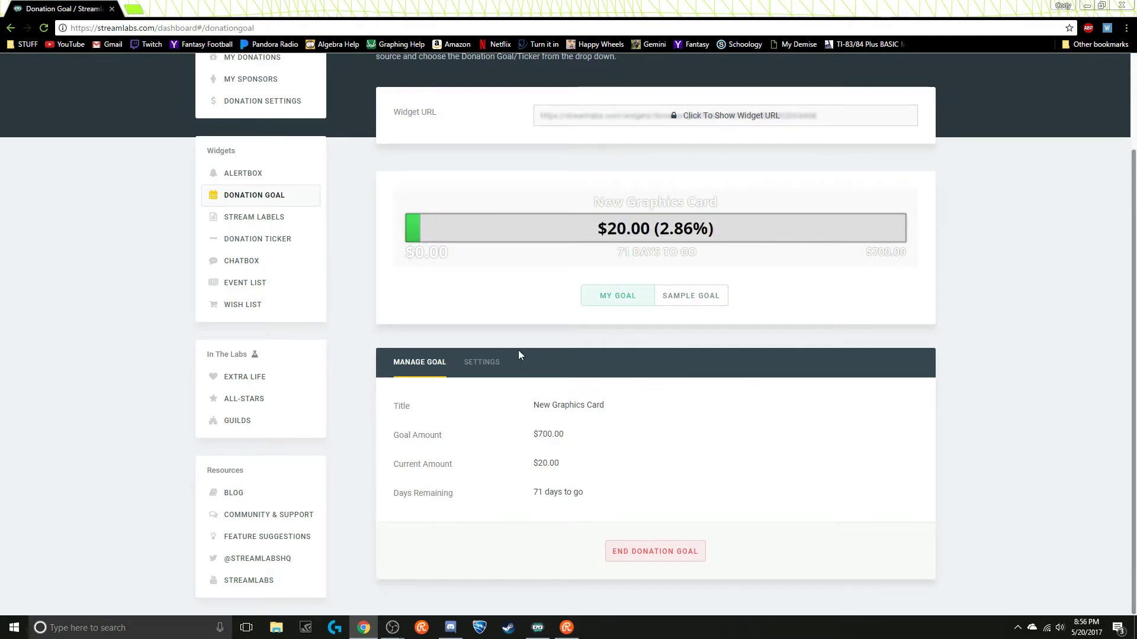
Open the goal display settings and choose the Condensed layout
{"action": "left_click", "coordinate": [480, 363]}
{"action": "left_click", "coordinate": [579, 419]}
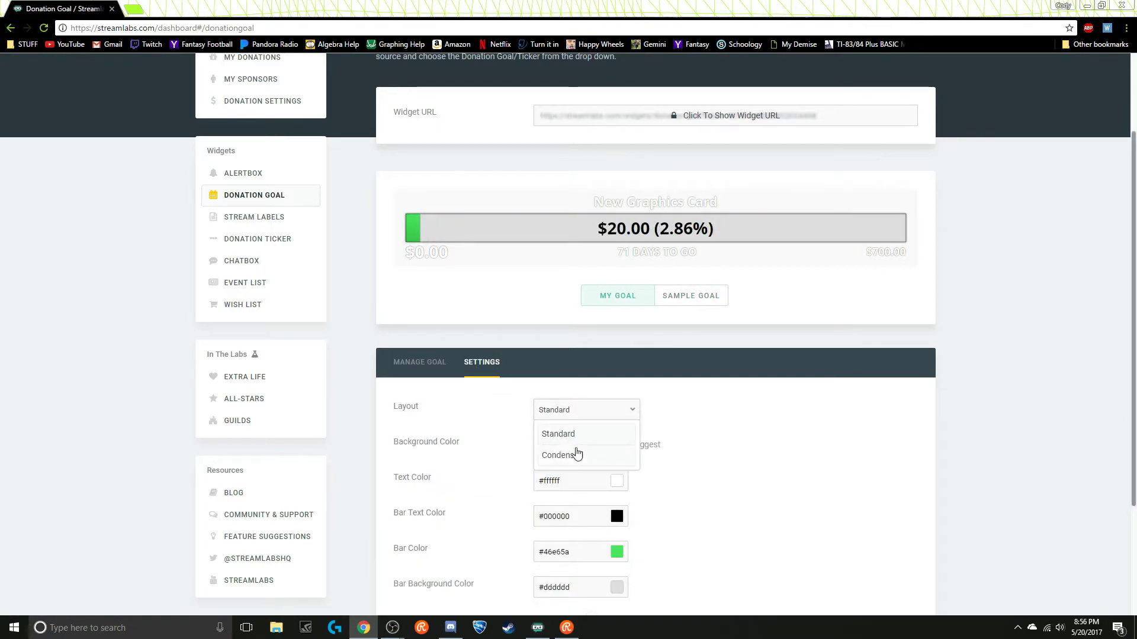
{"action": "left_click", "coordinate": [575, 454]}
{"action": "left_click", "coordinate": [560, 379]}
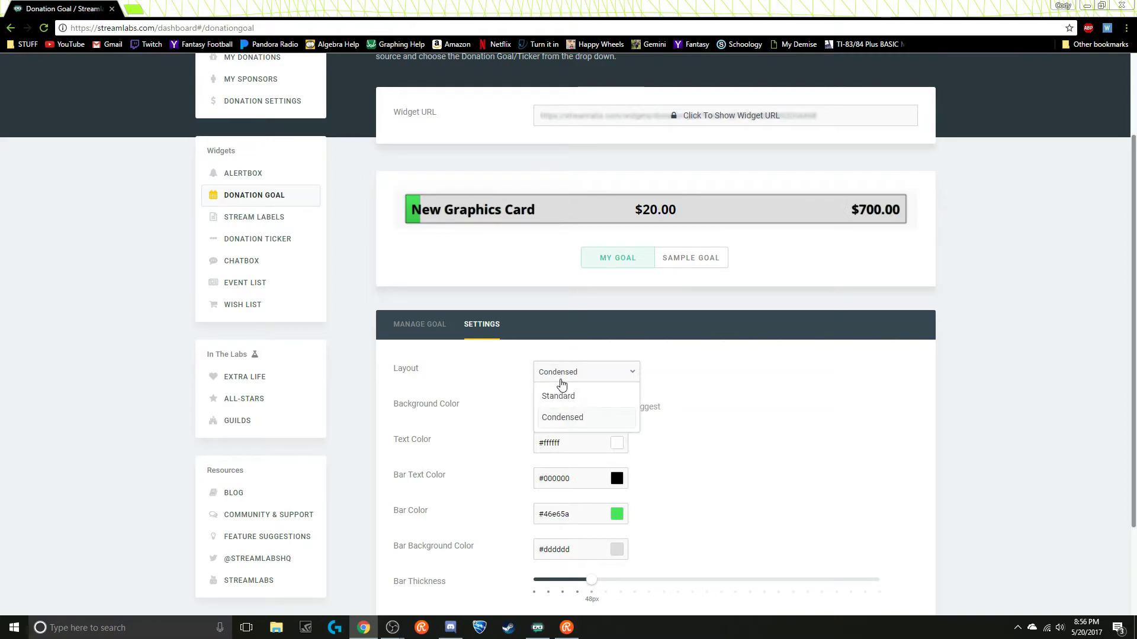
{"action": "left_click", "coordinate": [562, 383]}
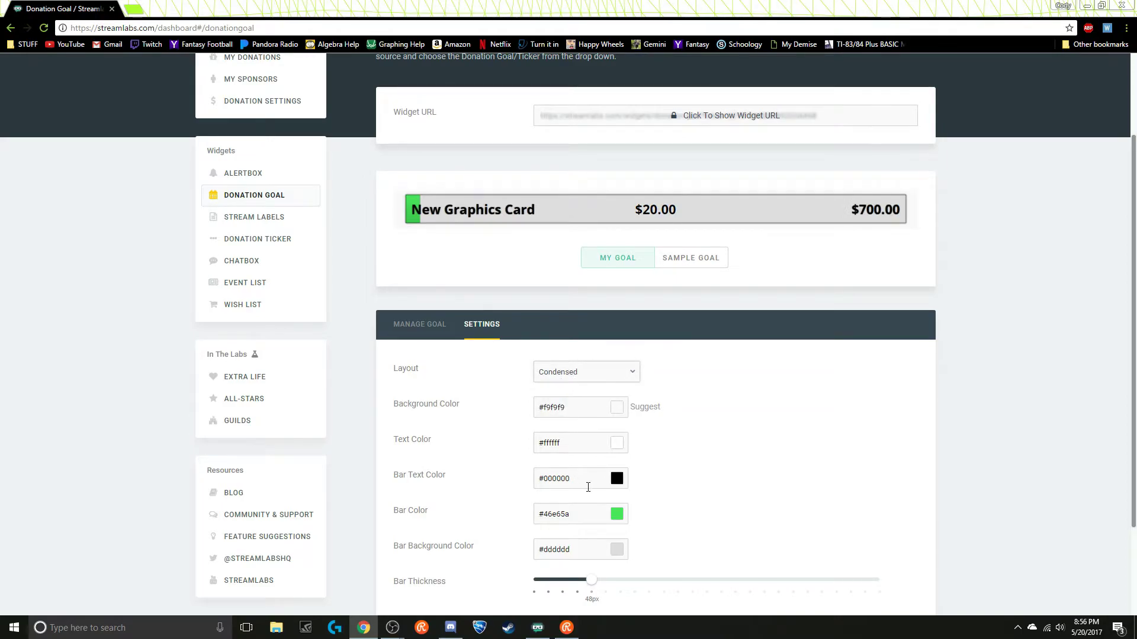
{"action": "scroll", "coordinate": [588, 487], "scroll_direction": "down", "scroll_amount": 2}
Make the goal bar blue with 48px thickness and save the settings
{"action": "left_click", "coordinate": [605, 398]}
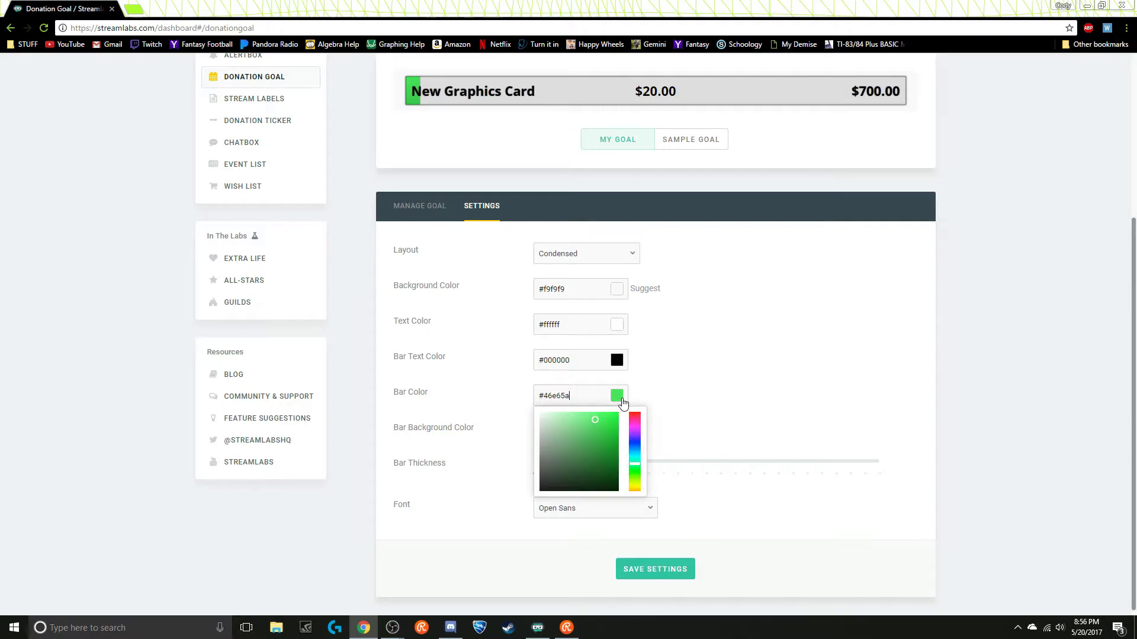
{"action": "left_click", "coordinate": [637, 438]}
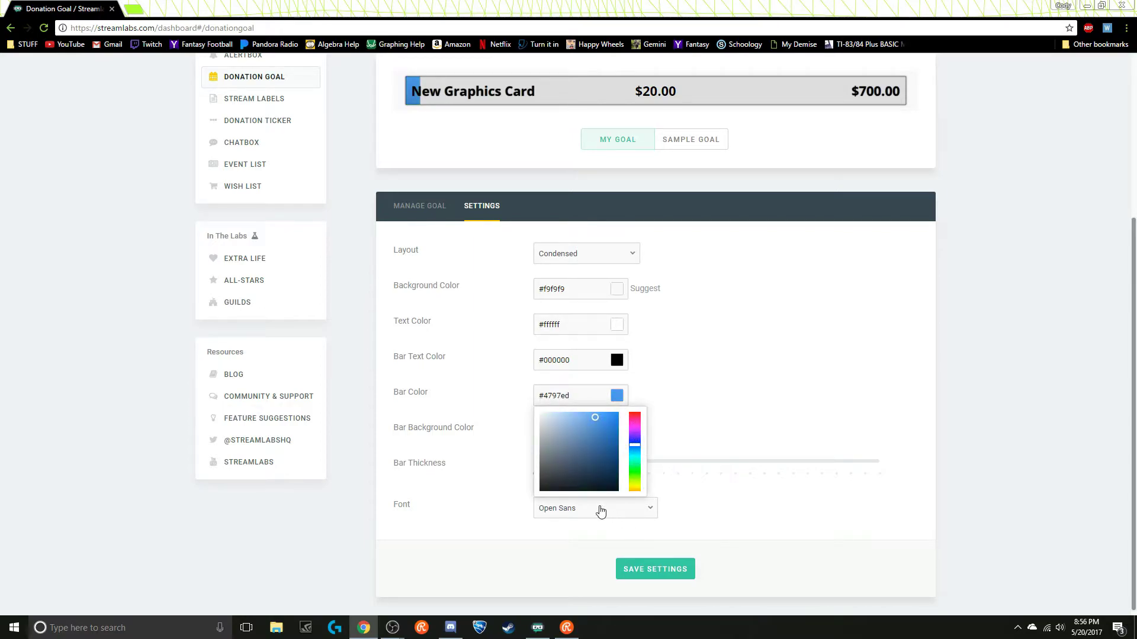
{"action": "left_click", "coordinate": [712, 469]}
{"action": "left_click_drag", "start_coordinate": [585, 465], "coordinate": [783, 460]}
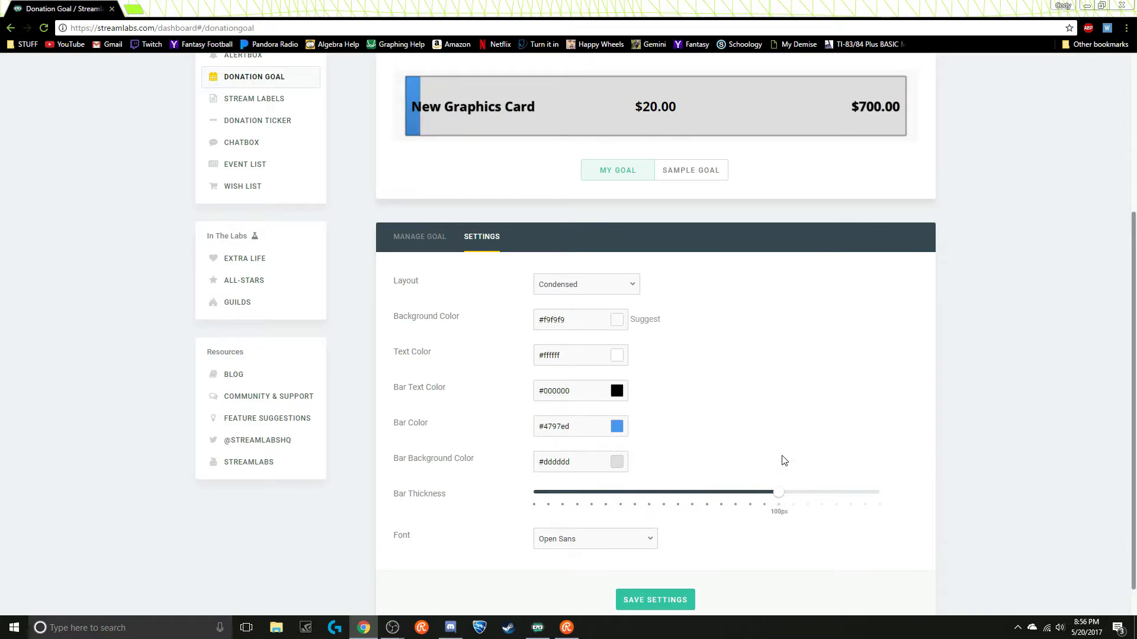
{"action": "left_click_drag", "start_coordinate": [777, 499], "coordinate": [569, 504]}
{"action": "left_click", "coordinate": [593, 465]}
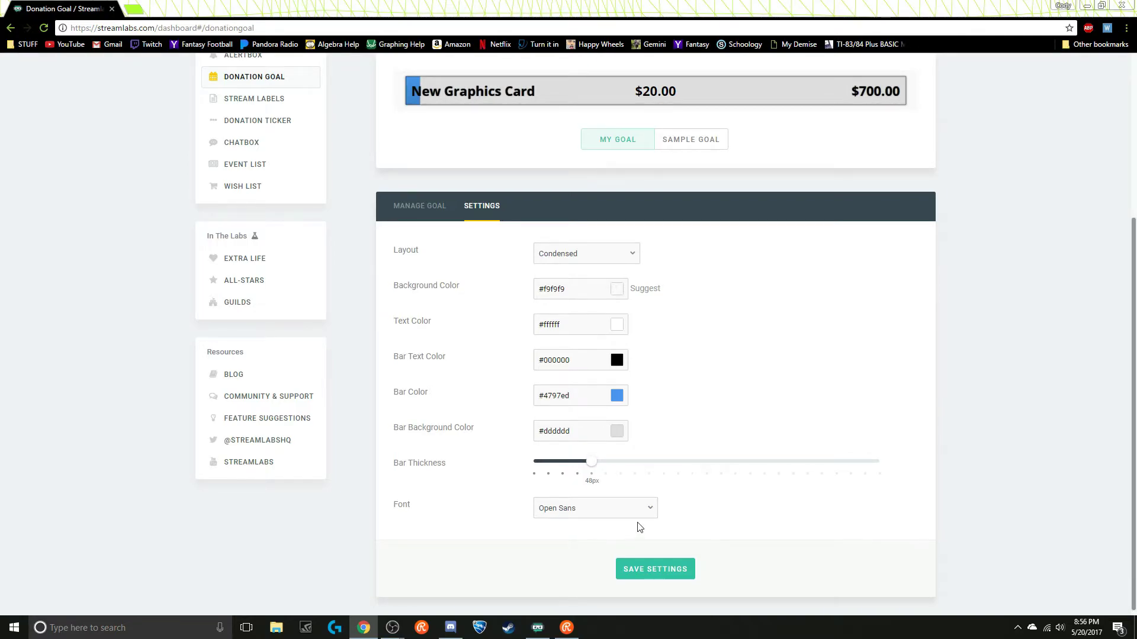
{"action": "left_click", "coordinate": [644, 568]}
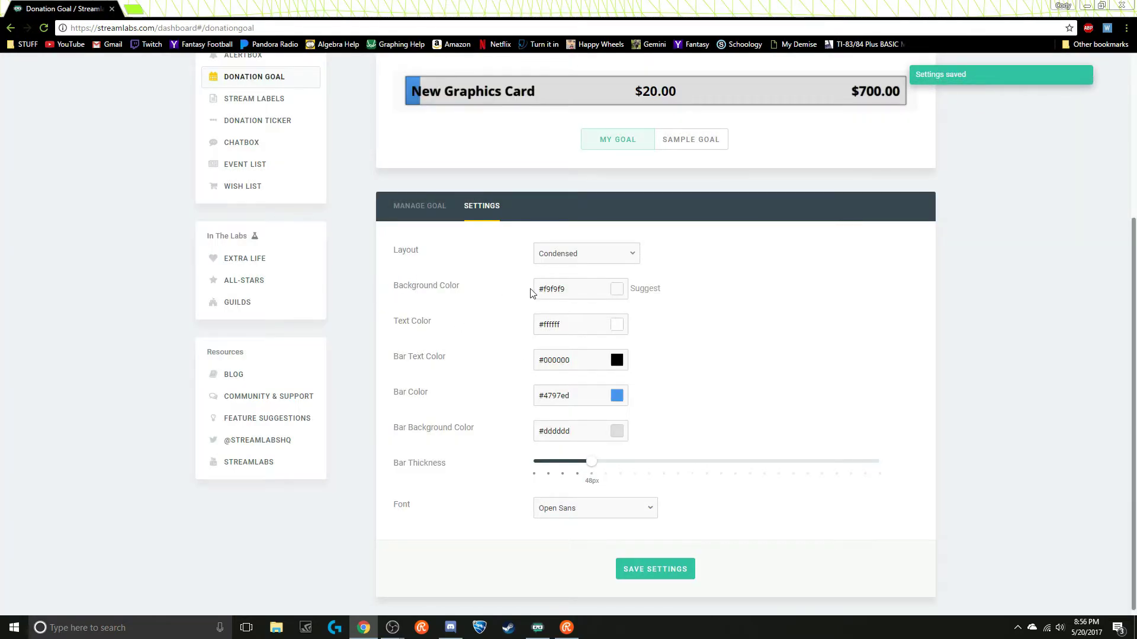
Accept the suggested #060606 black chroma-key background and save the goal settings again
{"action": "left_click", "coordinate": [643, 292]}
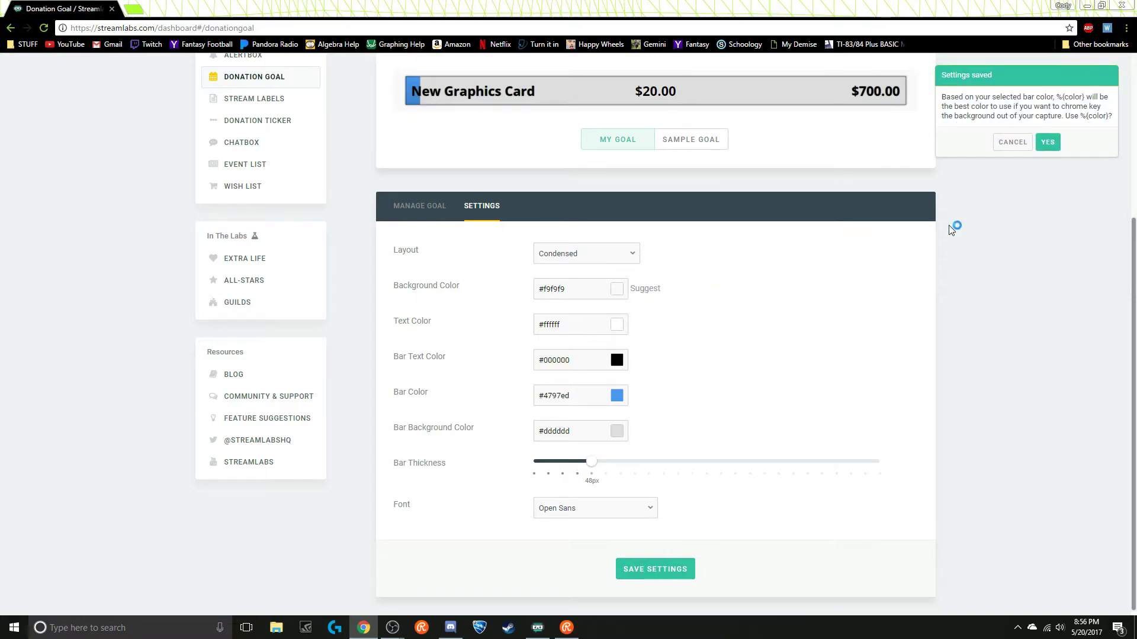
{"action": "left_click", "coordinate": [1047, 126]}
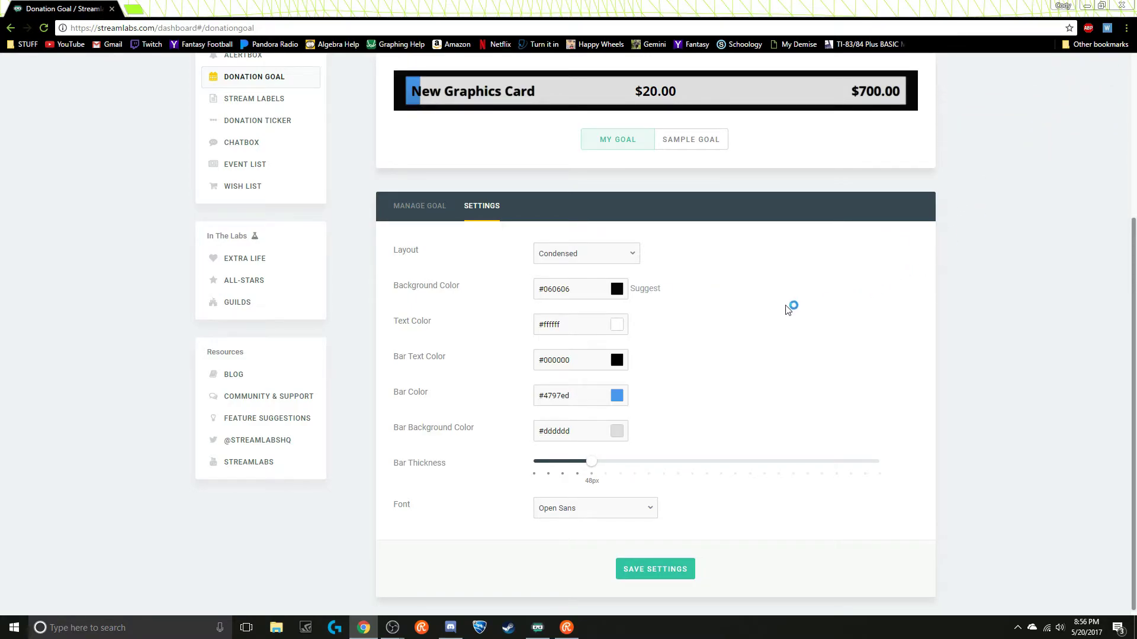
{"action": "scroll", "coordinate": [292, 160], "scroll_direction": "up", "scroll_amount": 2}
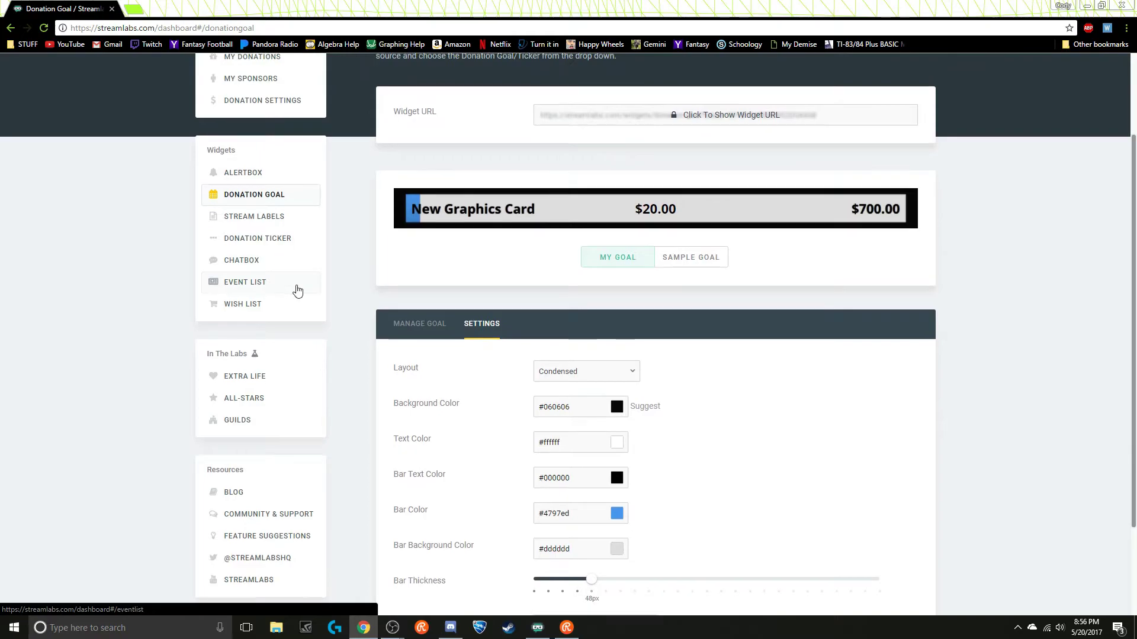
{"action": "scroll", "coordinate": [296, 286], "scroll_direction": "down", "scroll_amount": 2}
{"action": "left_click", "coordinate": [690, 571]}
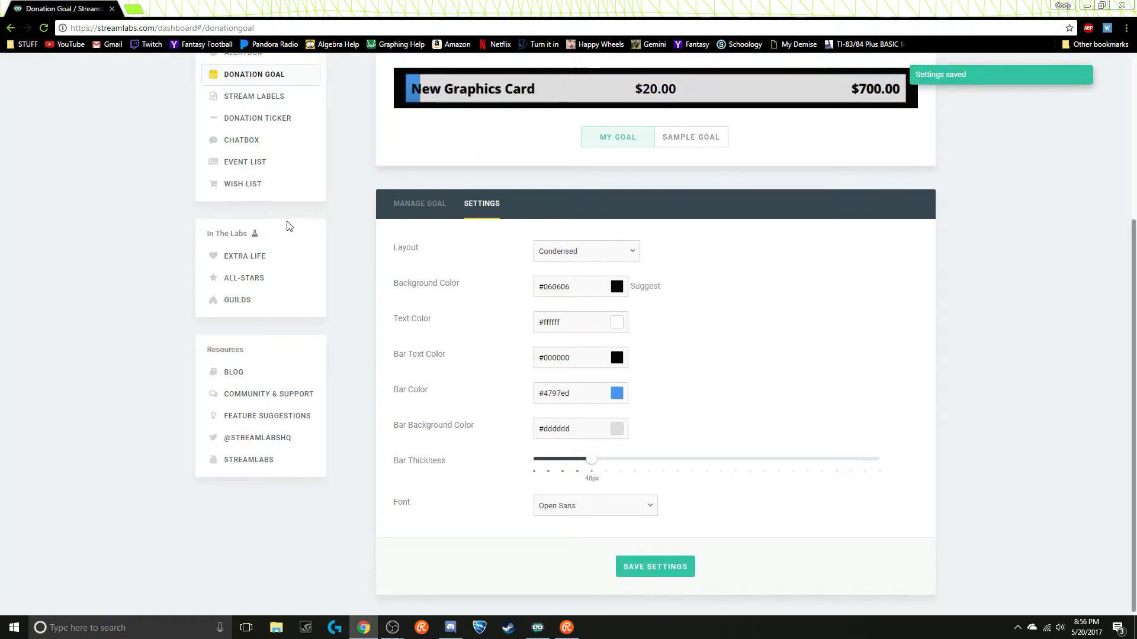
{"action": "scroll", "coordinate": [278, 249], "scroll_direction": "up", "scroll_amount": 3}
{"action": "left_click", "coordinate": [270, 271]}
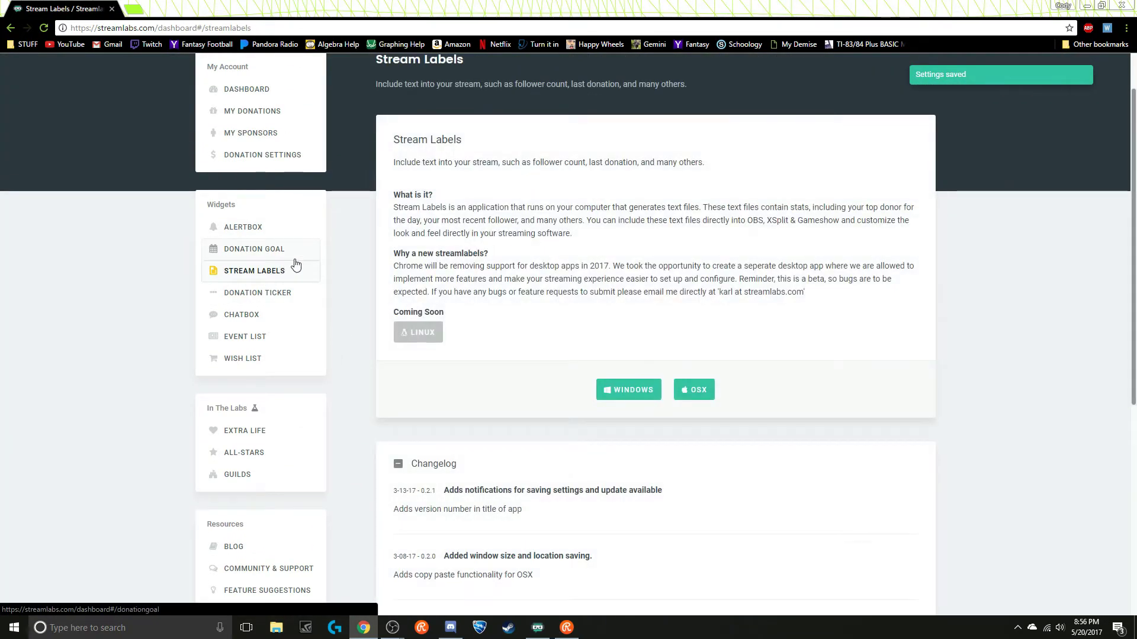
Glance at the Stream Labels app from the taskbar, minimize it, and open the Chat Box widget
{"action": "left_click", "coordinate": [539, 628]}
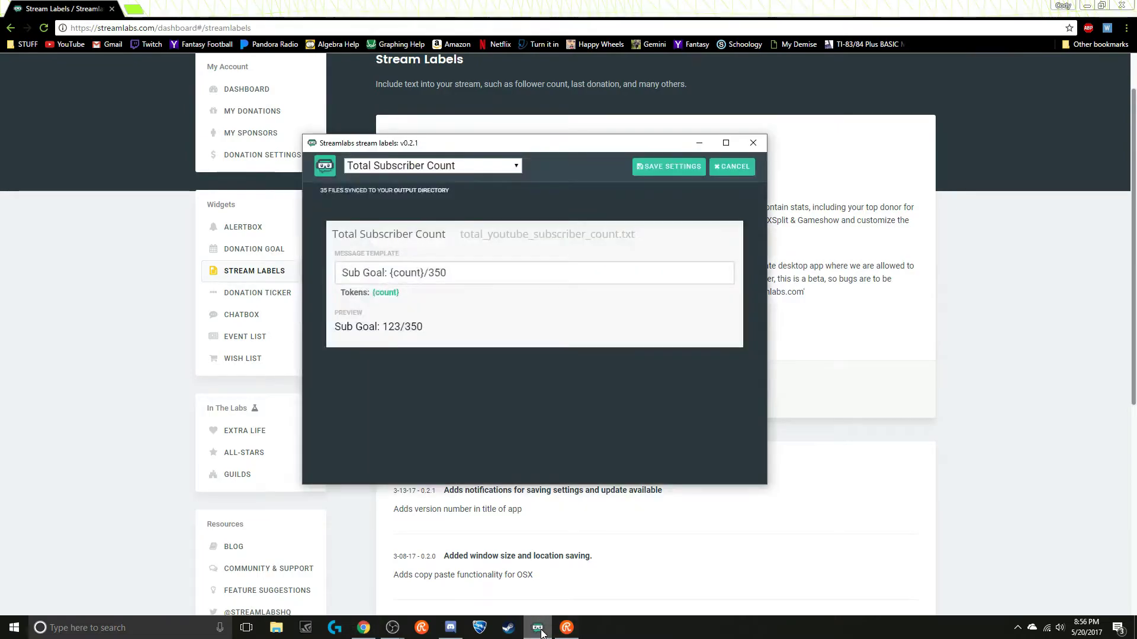
{"action": "left_click", "coordinate": [540, 630]}
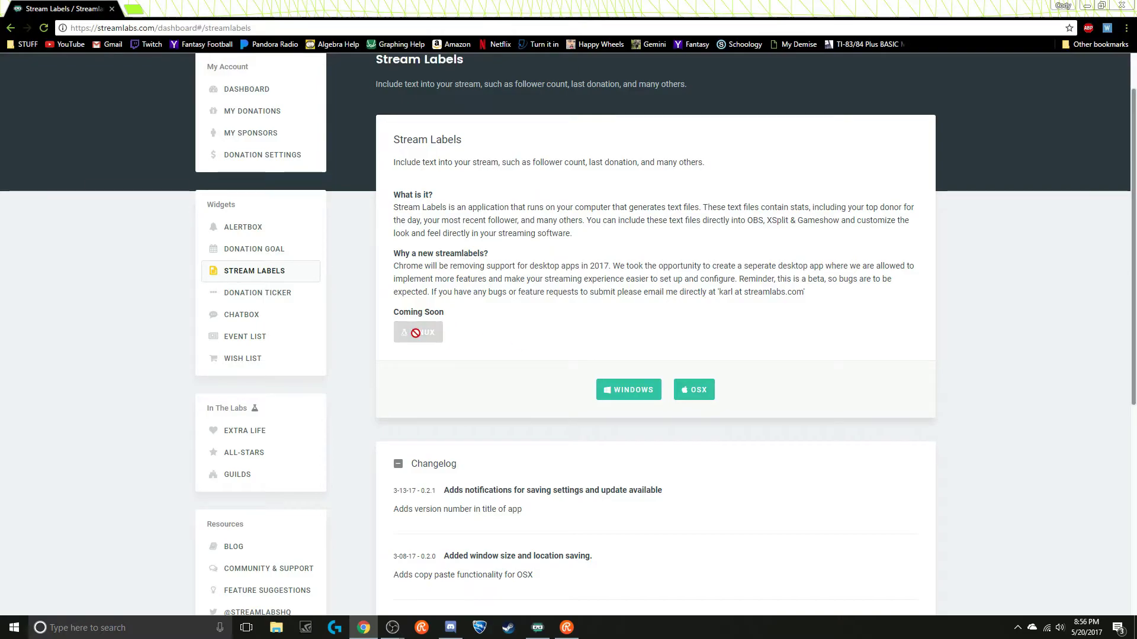
{"action": "left_click", "coordinate": [270, 324]}
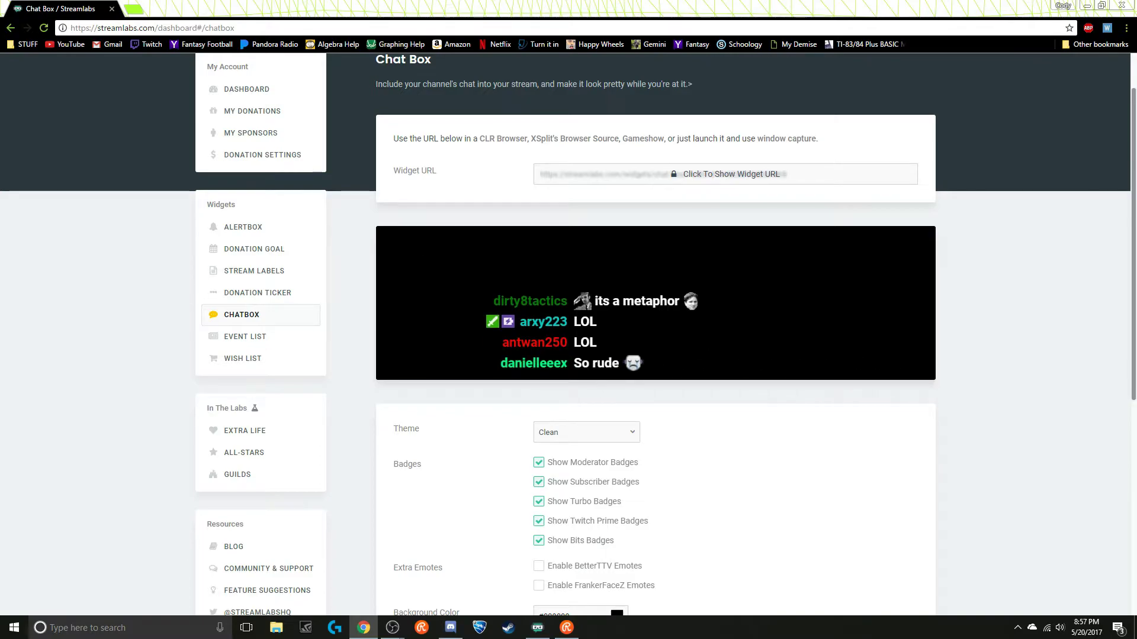
Scroll down and back up through the Chat Box widget page
{"action": "scroll", "coordinate": [566, 364], "scroll_direction": "down", "scroll_amount": 3}
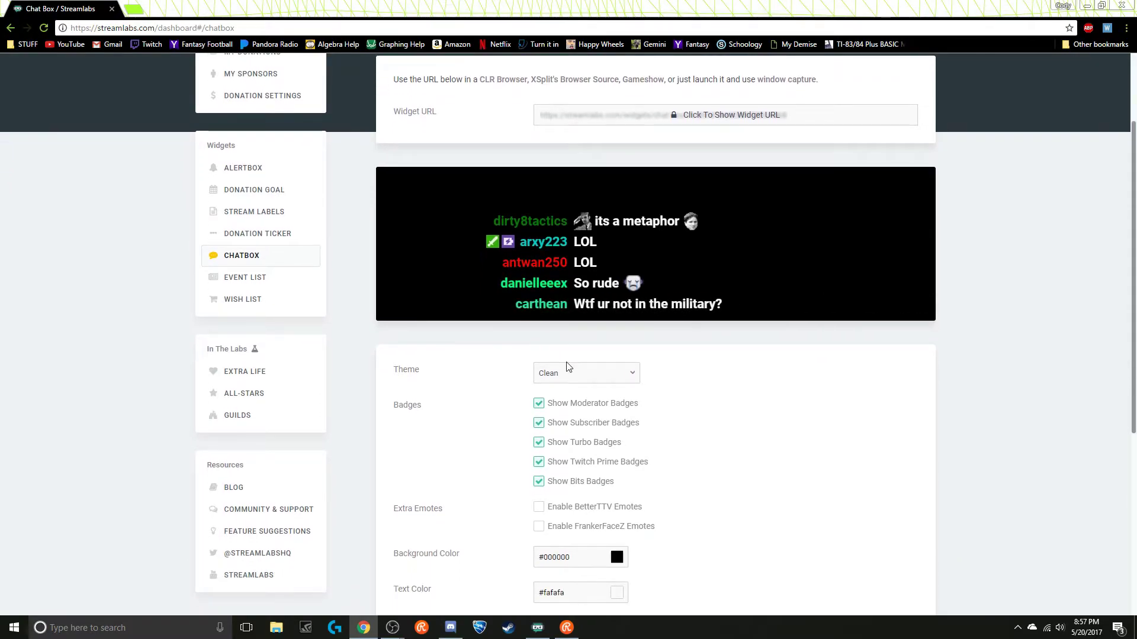
{"action": "scroll", "coordinate": [566, 367], "scroll_direction": "down", "scroll_amount": 4}
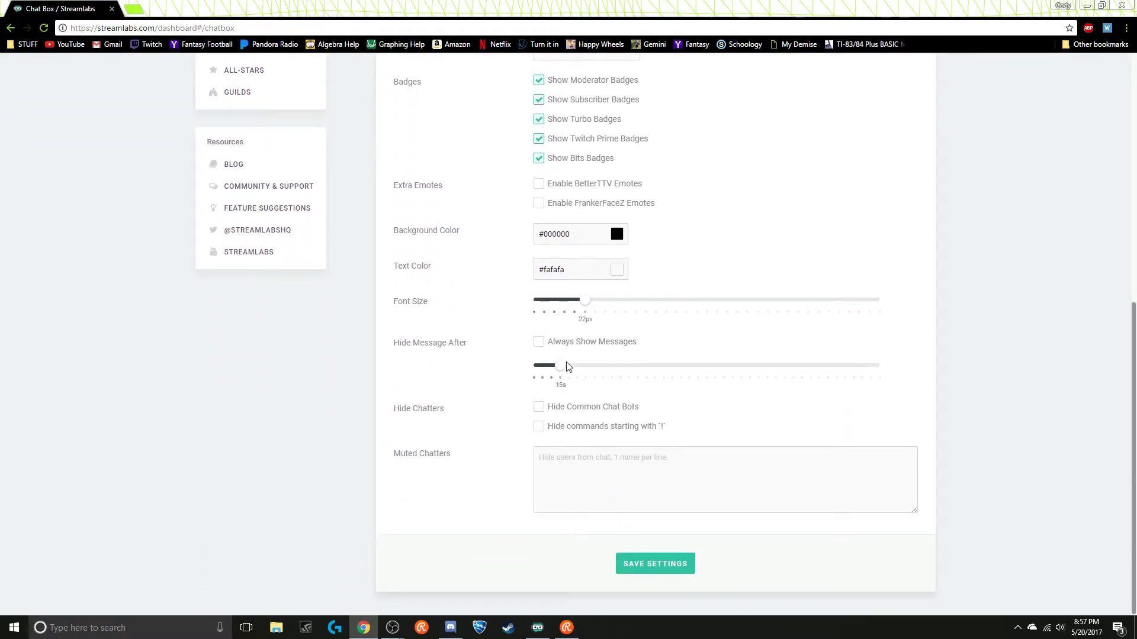
{"action": "scroll", "coordinate": [565, 365], "scroll_direction": "up", "scroll_amount": 6}
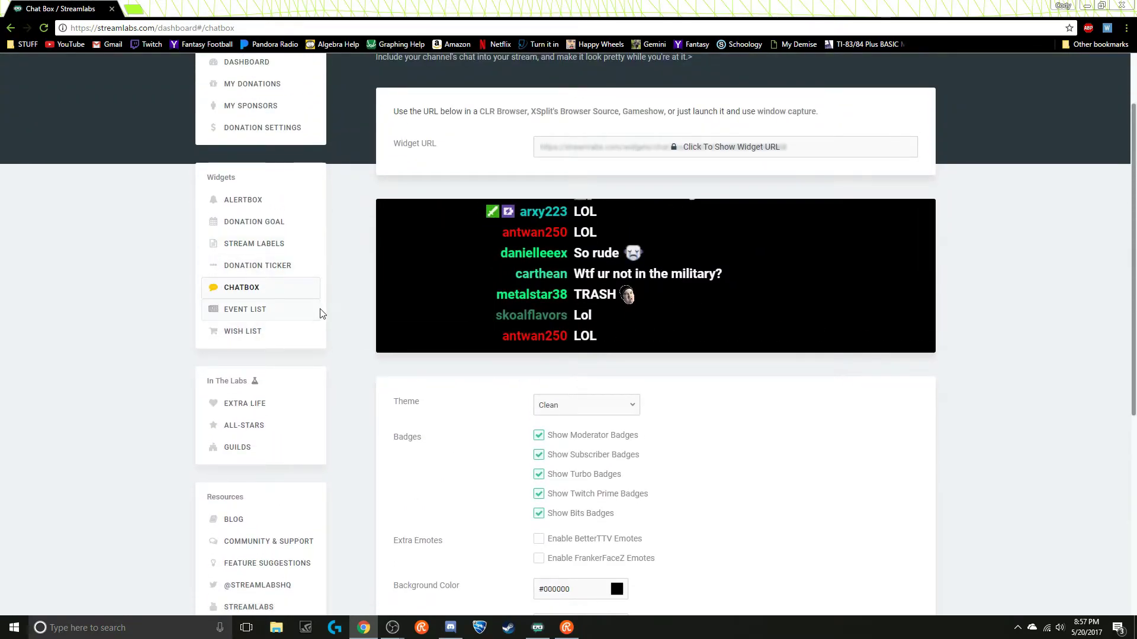
{"action": "scroll", "coordinate": [396, 194], "scroll_direction": "up", "scroll_amount": 2}
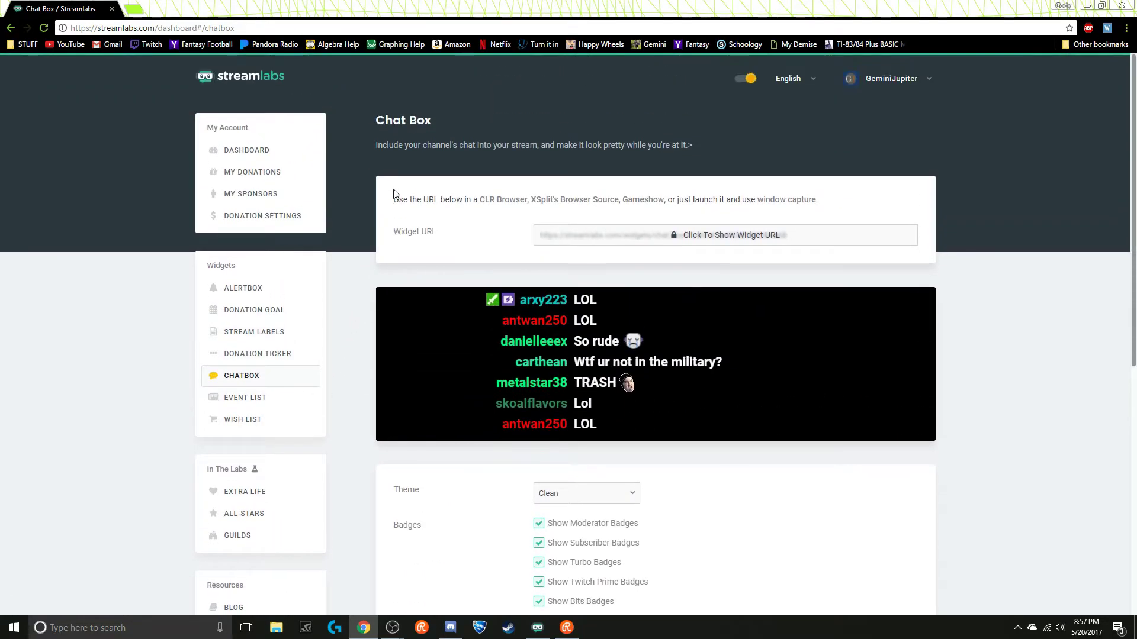
Visit Event List, Wish List and Alert Box, ending on My Donations (9 donations, $269.00)
{"action": "left_click", "coordinate": [236, 398]}
{"action": "left_click", "coordinate": [298, 423]}
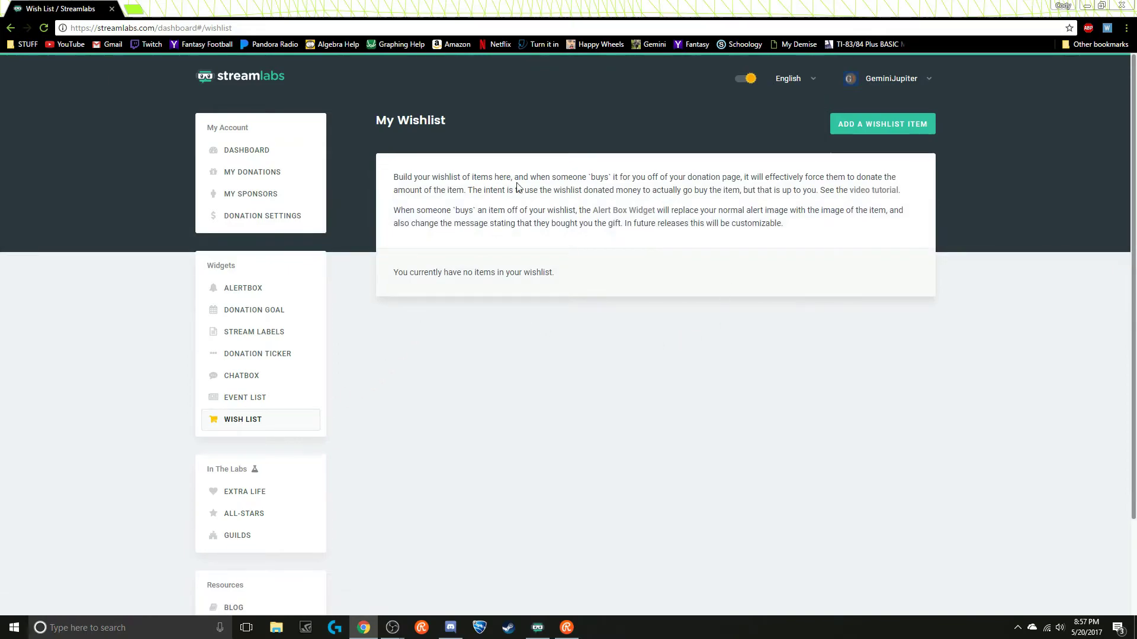
{"action": "left_click", "coordinate": [306, 290]}
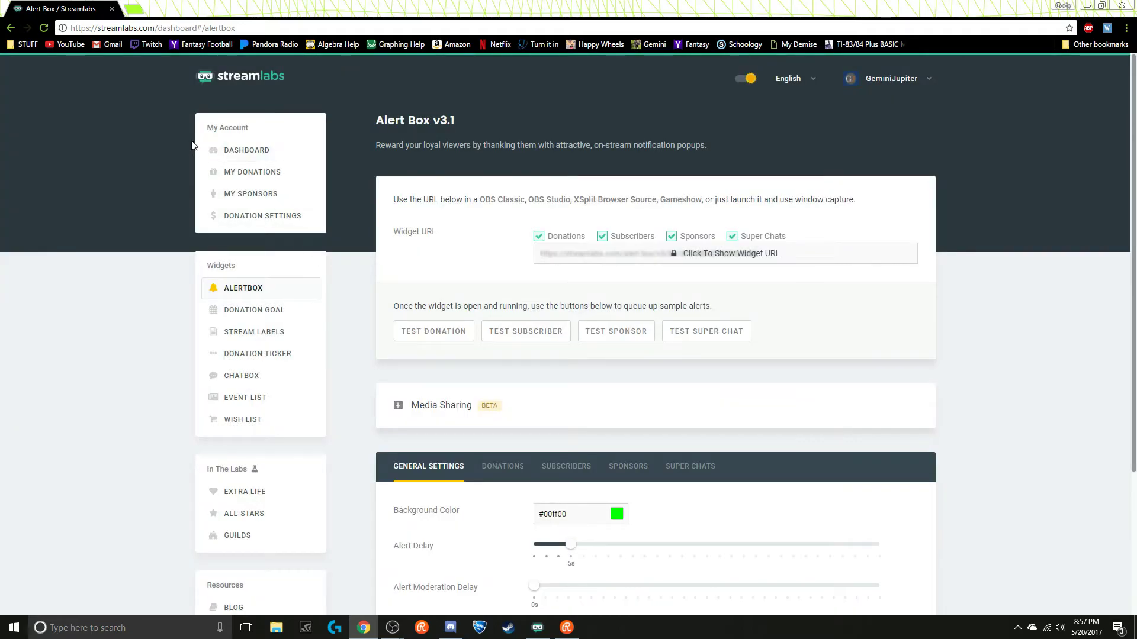
{"action": "left_click", "coordinate": [253, 172]}
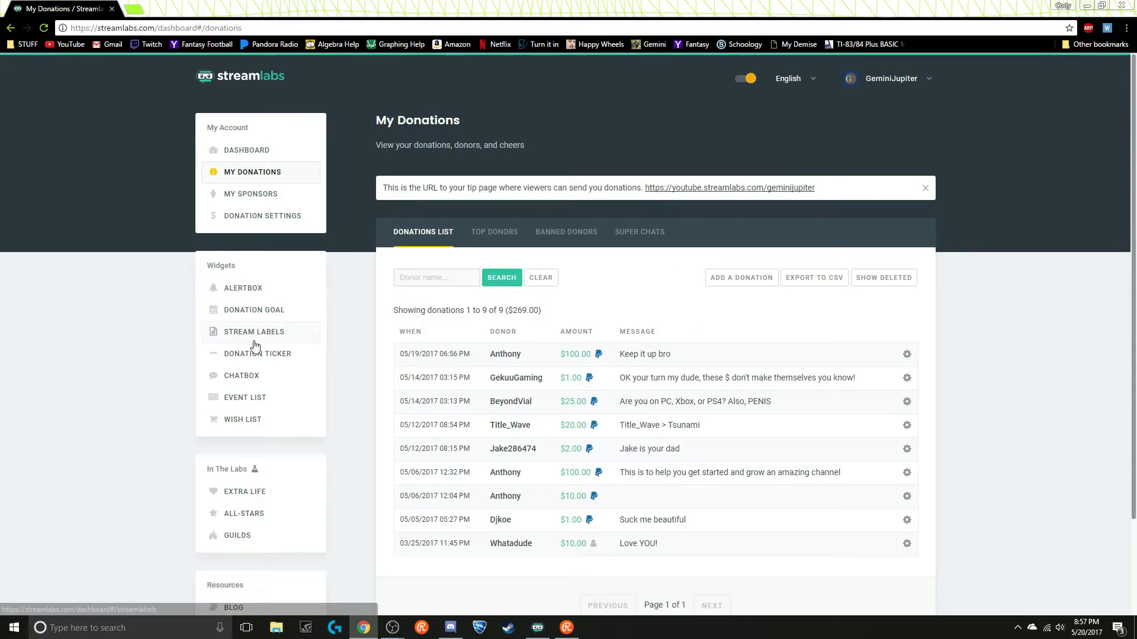
Load restream.io to bring up the Restream Channels dashboard
{"action": "left_click", "coordinate": [136, 28]}
{"action": "type", "text": "restream.io"}
{"action": "key", "text": "Return"}
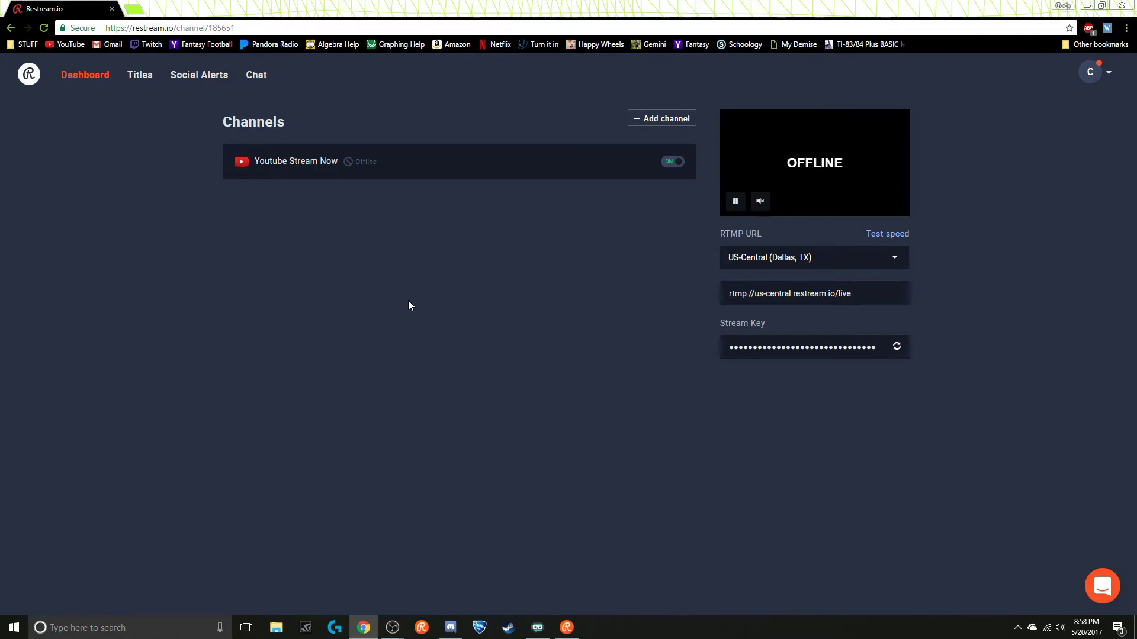
Go through Restream's Social Alerts section to its Chat page with the Restream.Chat demo
{"action": "left_click", "coordinate": [180, 75]}
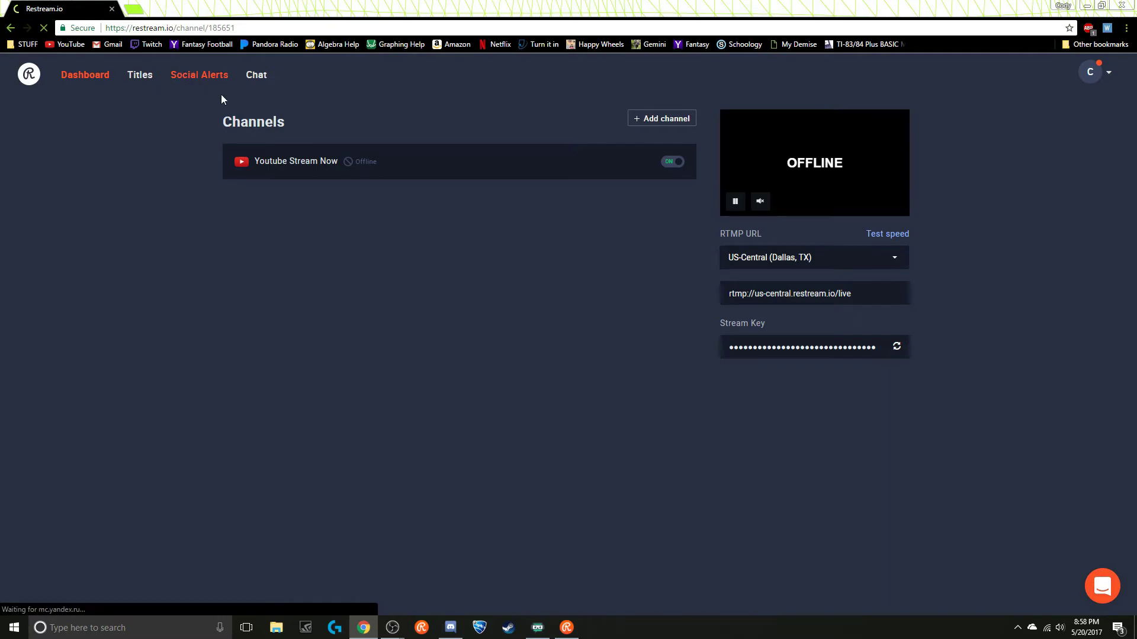
{"action": "left_click", "coordinate": [256, 74]}
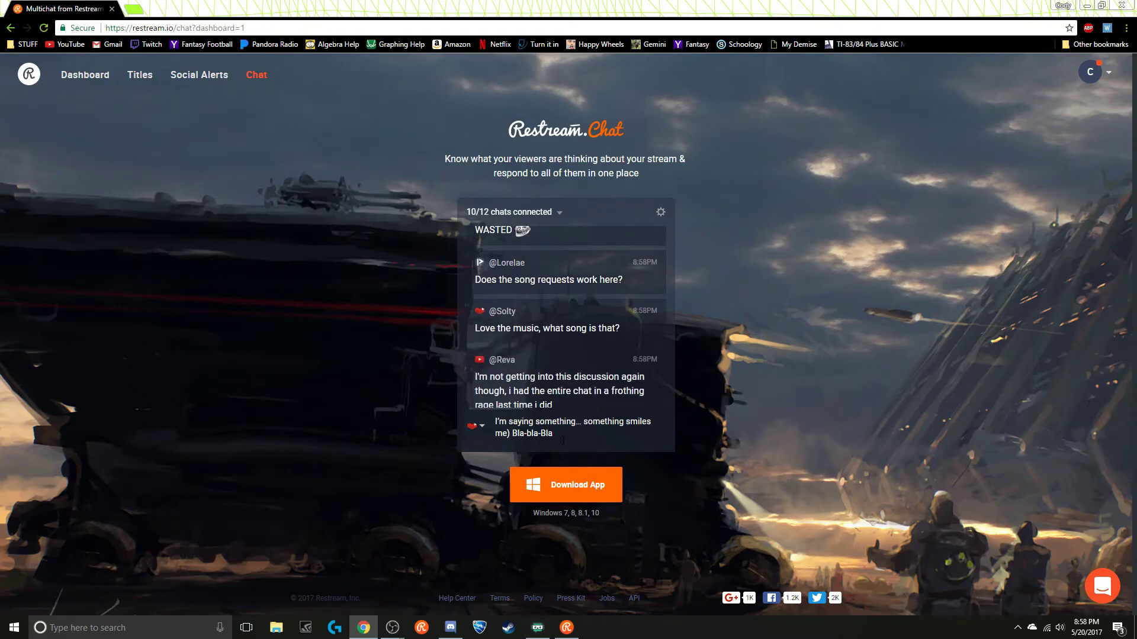
Close the browser, then move the Restream Chat window higher and stretch it taller
{"action": "left_click", "coordinate": [1117, 8]}
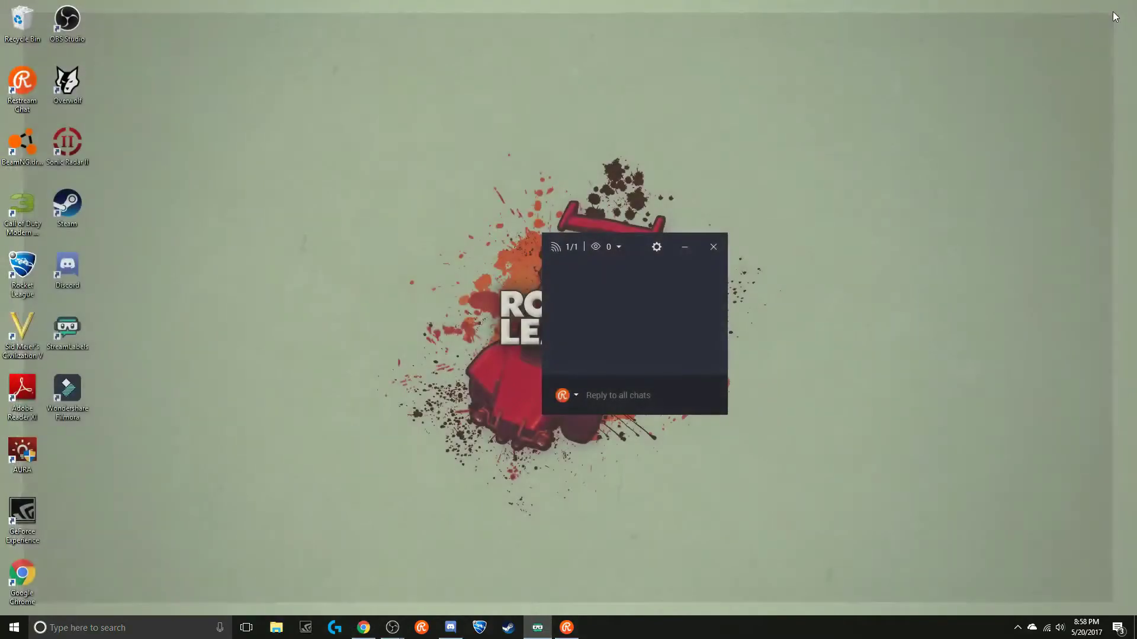
{"action": "left_click_drag", "start_coordinate": [639, 247], "coordinate": [421, 147]}
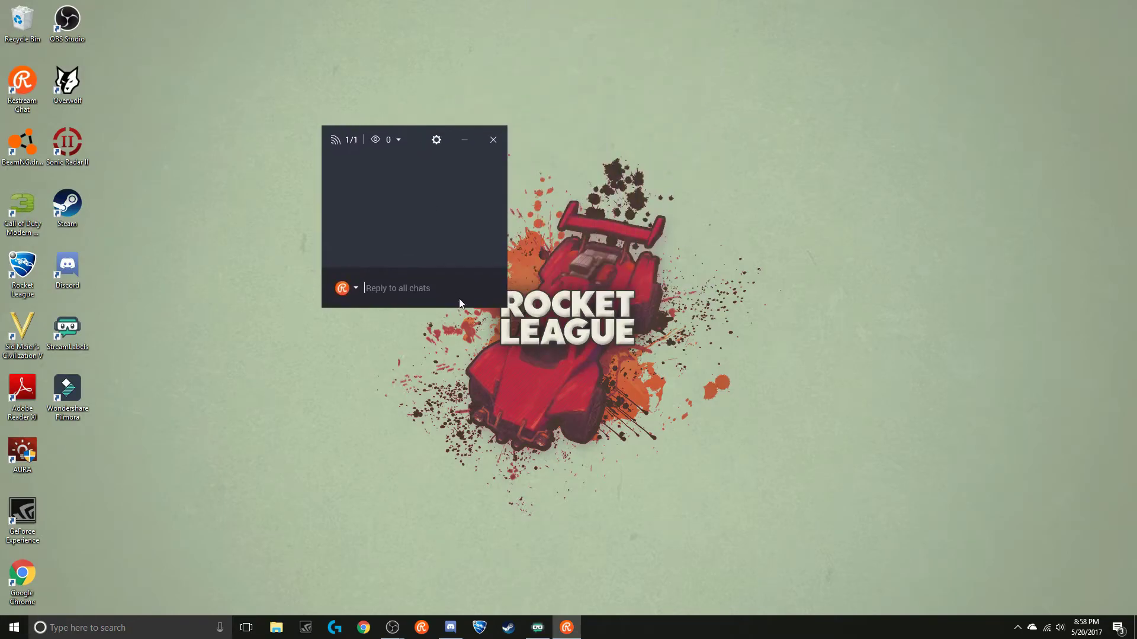
{"action": "left_click_drag", "start_coordinate": [501, 305], "coordinate": [553, 382]}
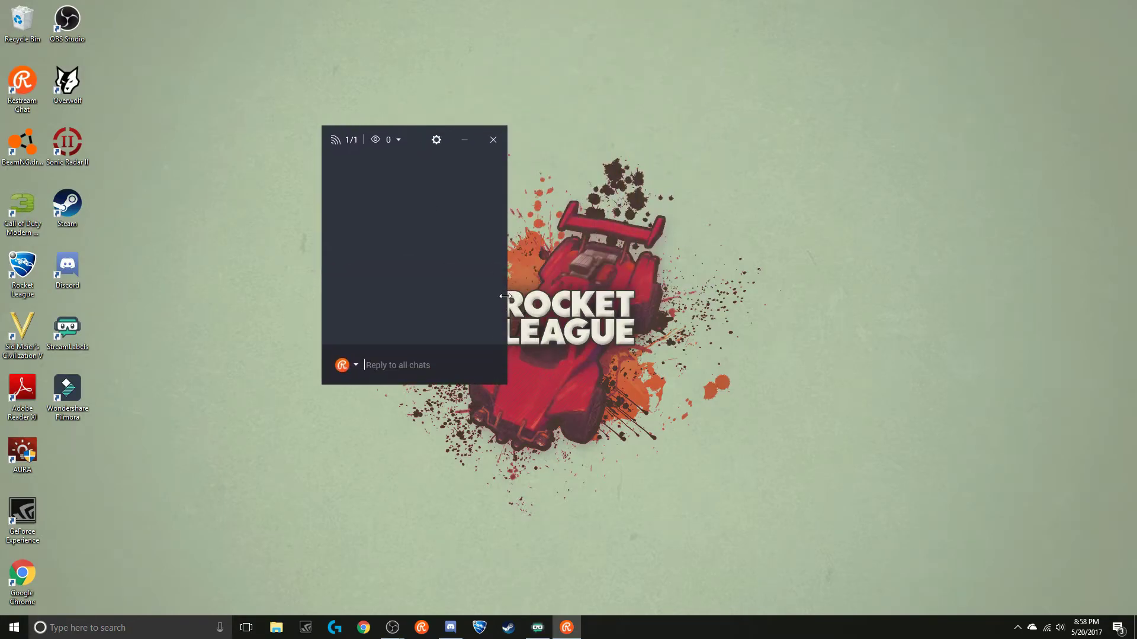